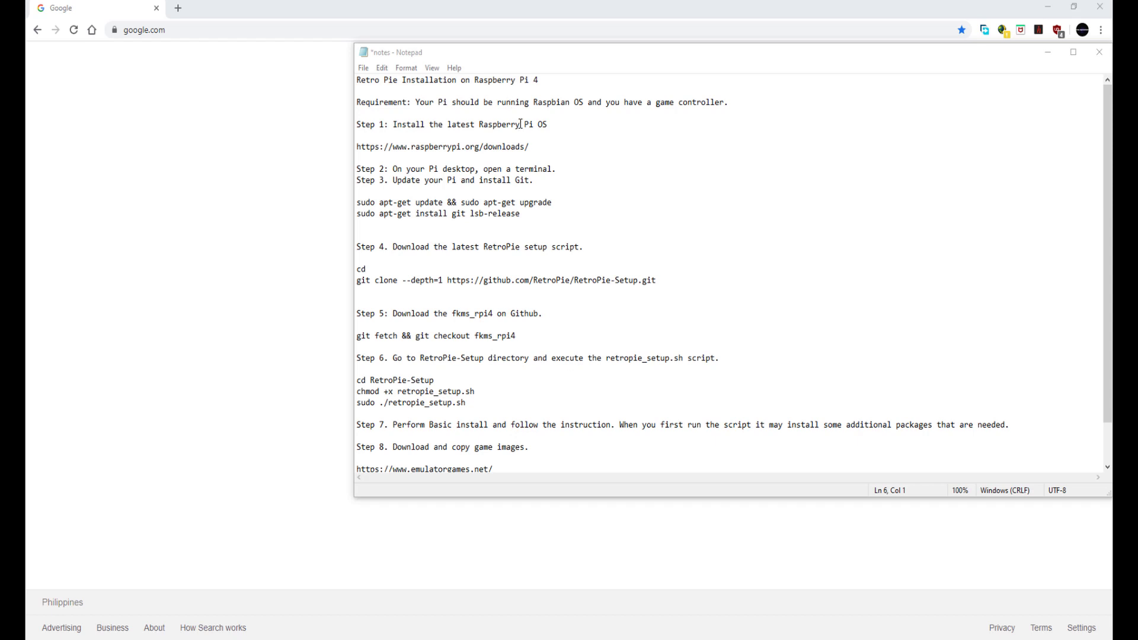
left_click_drag(548, 124, 342, 122)
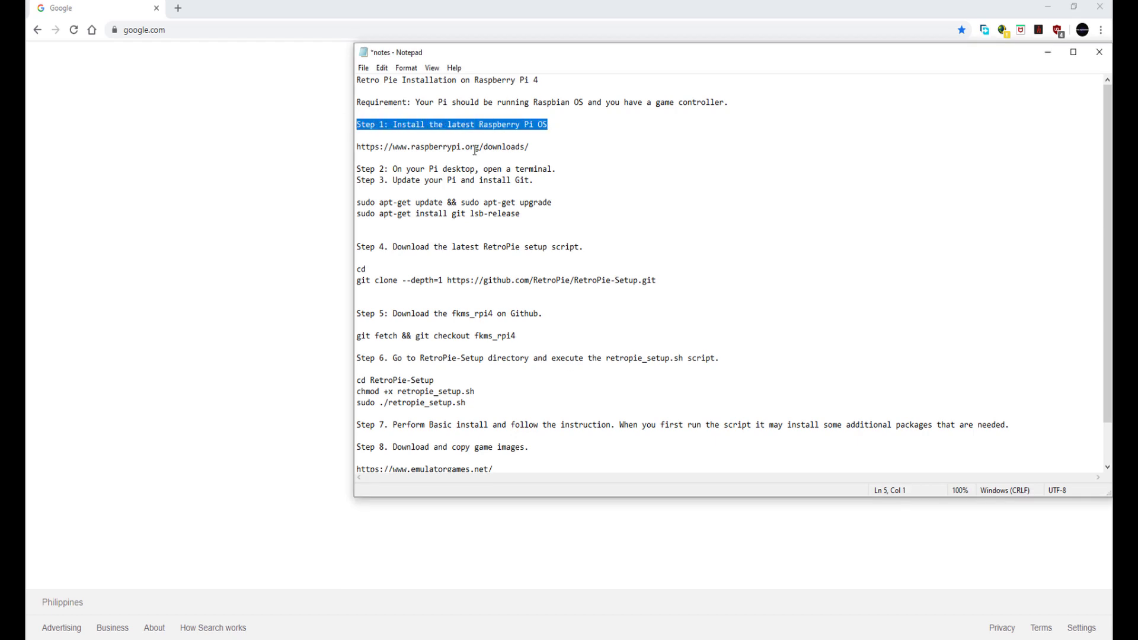
left_click(531, 147)
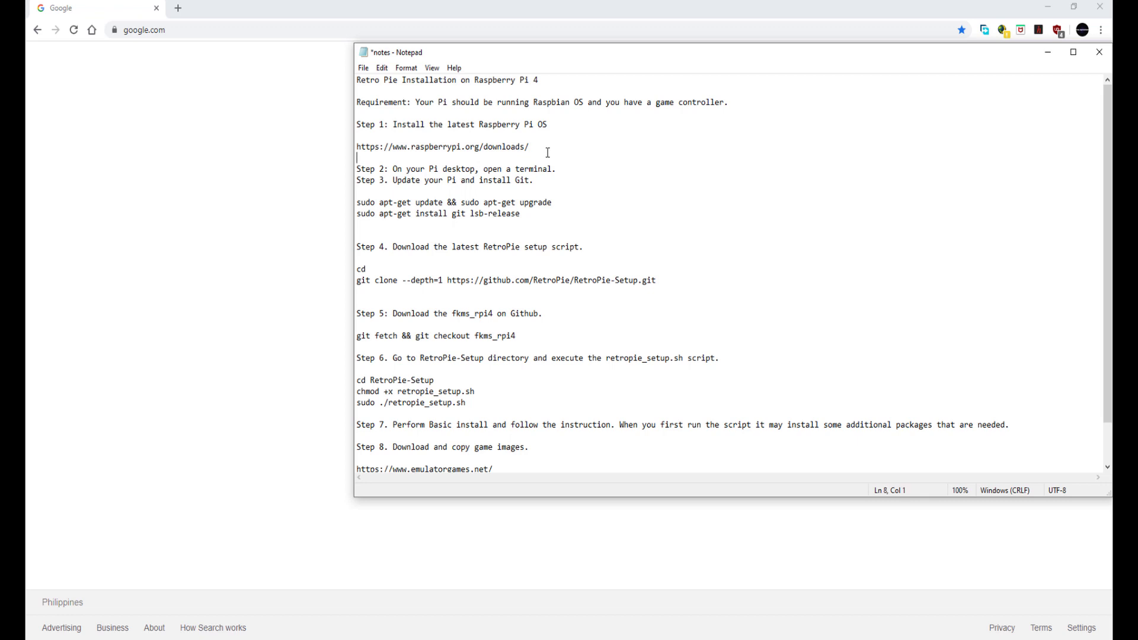
left_click_drag(529, 147, 356, 147)
key("ctrl+c")
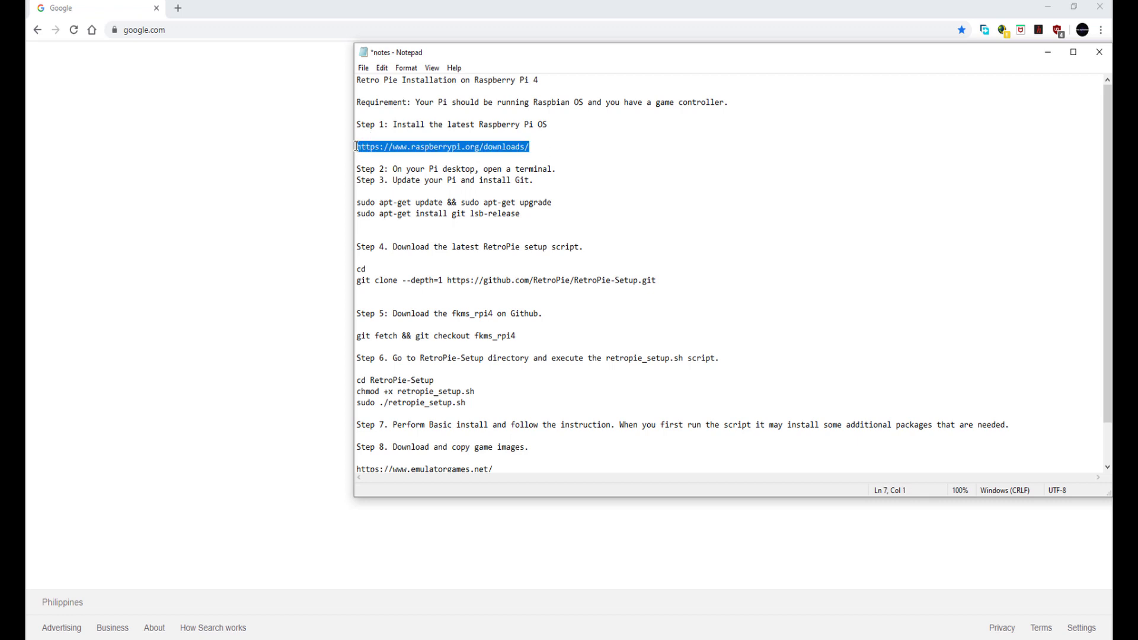
left_click(194, 45)
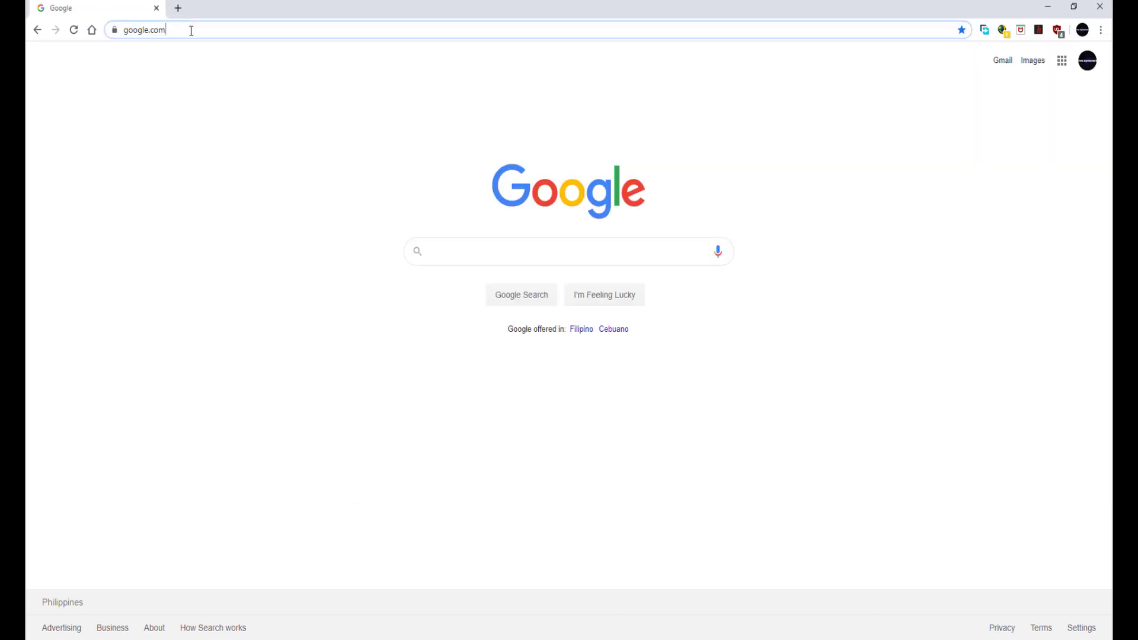
Load raspberrypi.org/downloads and start the full Raspberry Pi OS desktop ZIP download.
left_click(190, 29)
key("ctrl+v")
key("Return")
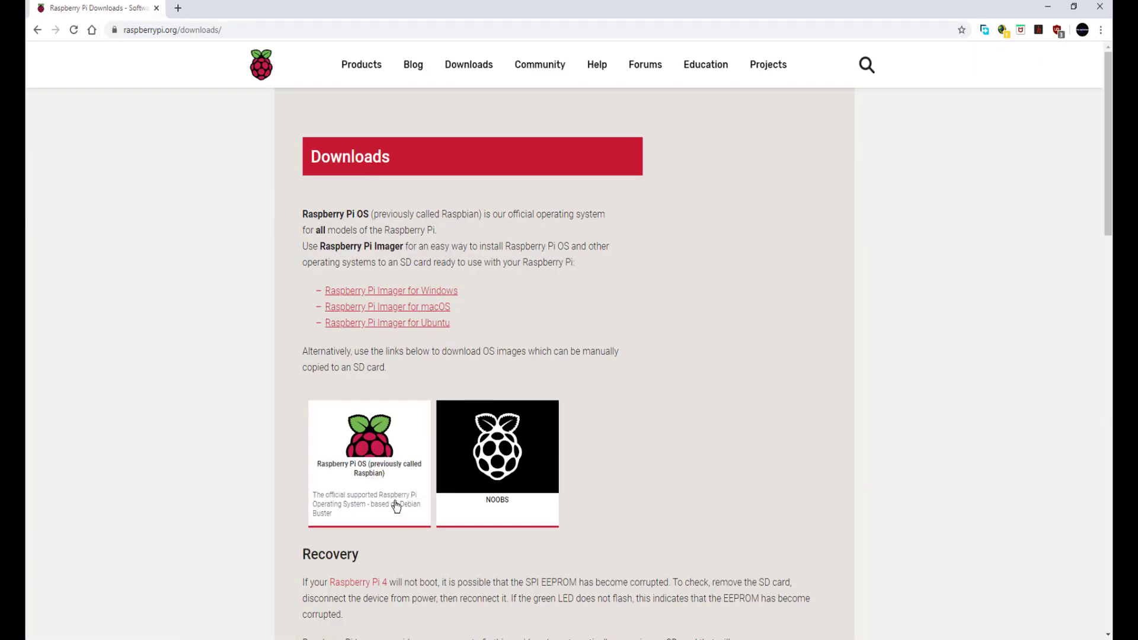
left_click(386, 470)
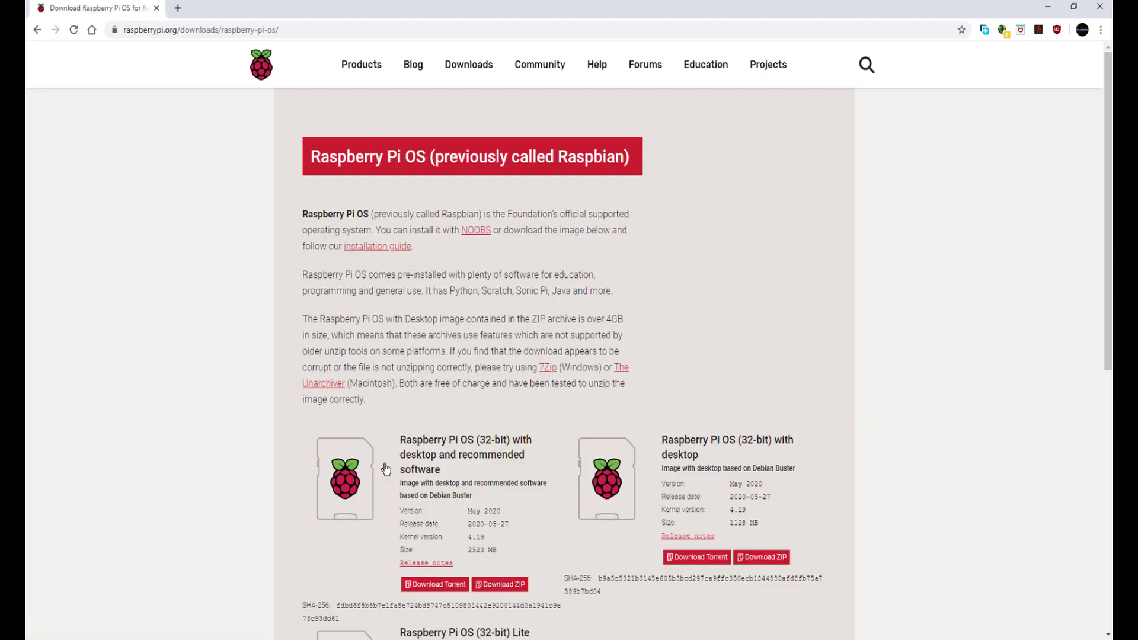
left_click(501, 585)
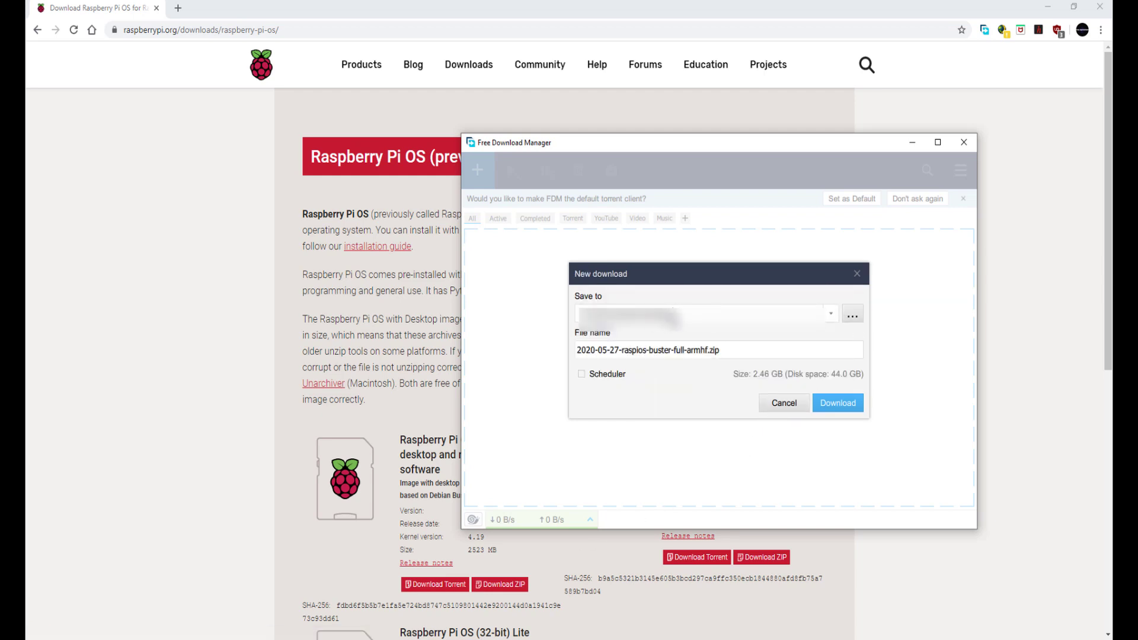
Start the 2.46 GB 2020-05-27-raspios-buster-full-armhf.zip download, check its details, and return to Chrome.
left_click(845, 409)
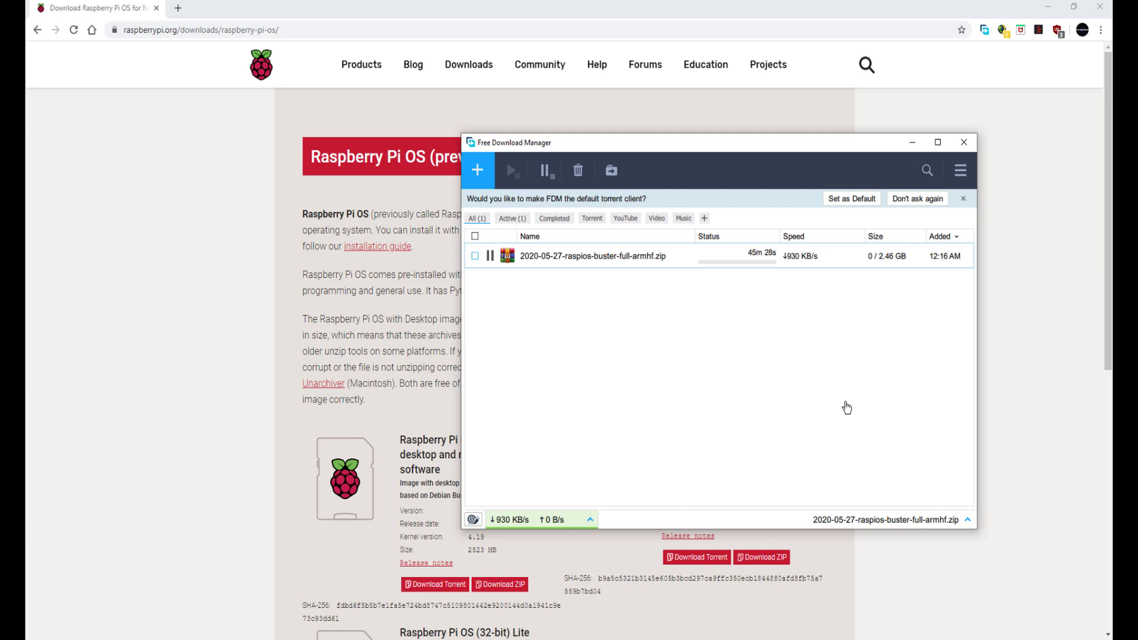
left_click(563, 255)
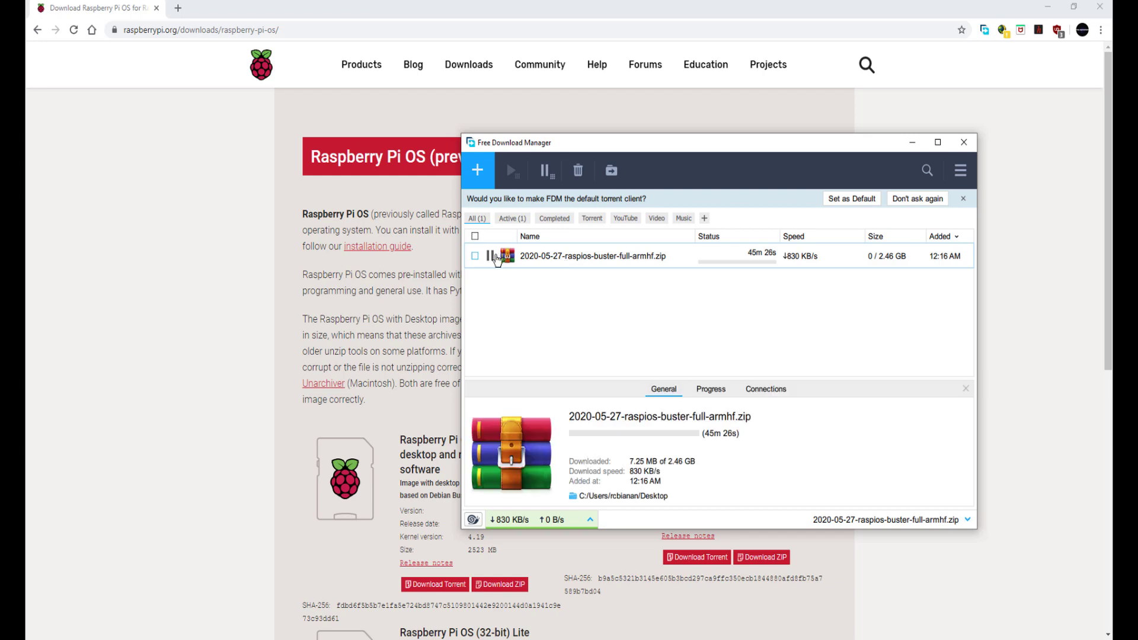
key("alt+Tab")
scroll(628, 353, "down", 5)
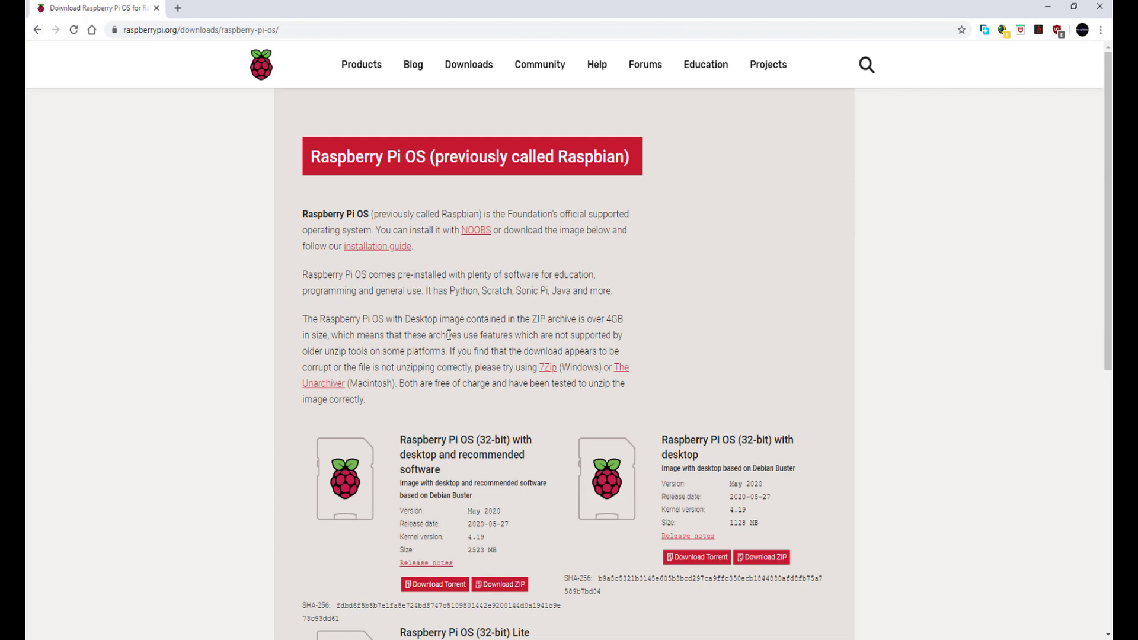
Download Raspberry Pi Imager for Windows (imager.exe, 19.0 MB) through Free Download Manager.
left_click(37, 29)
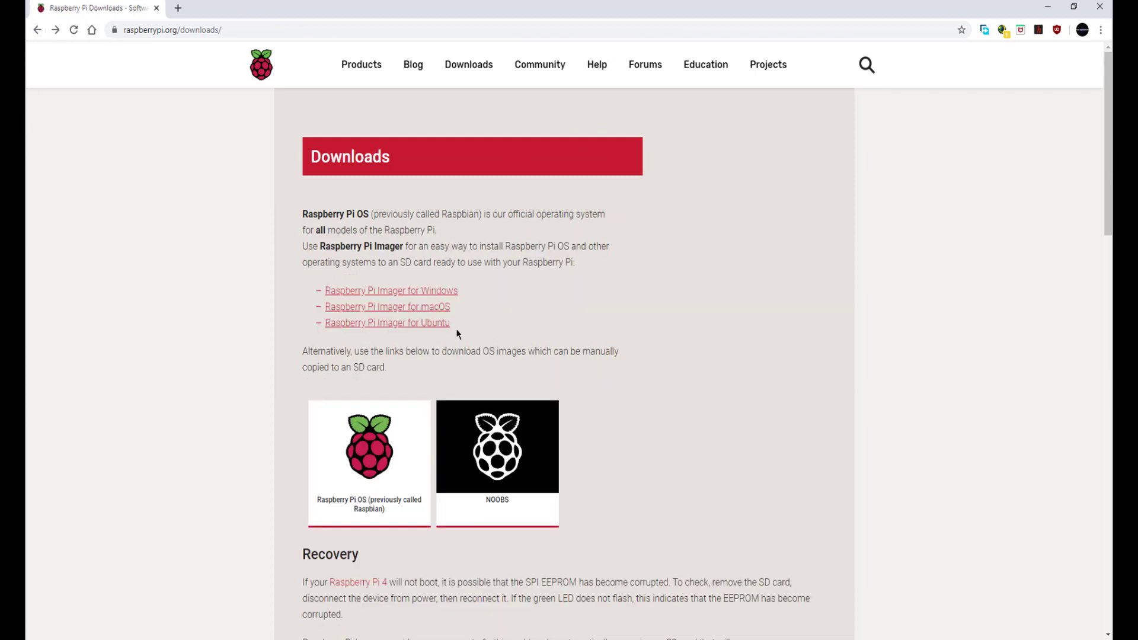
left_click(438, 297)
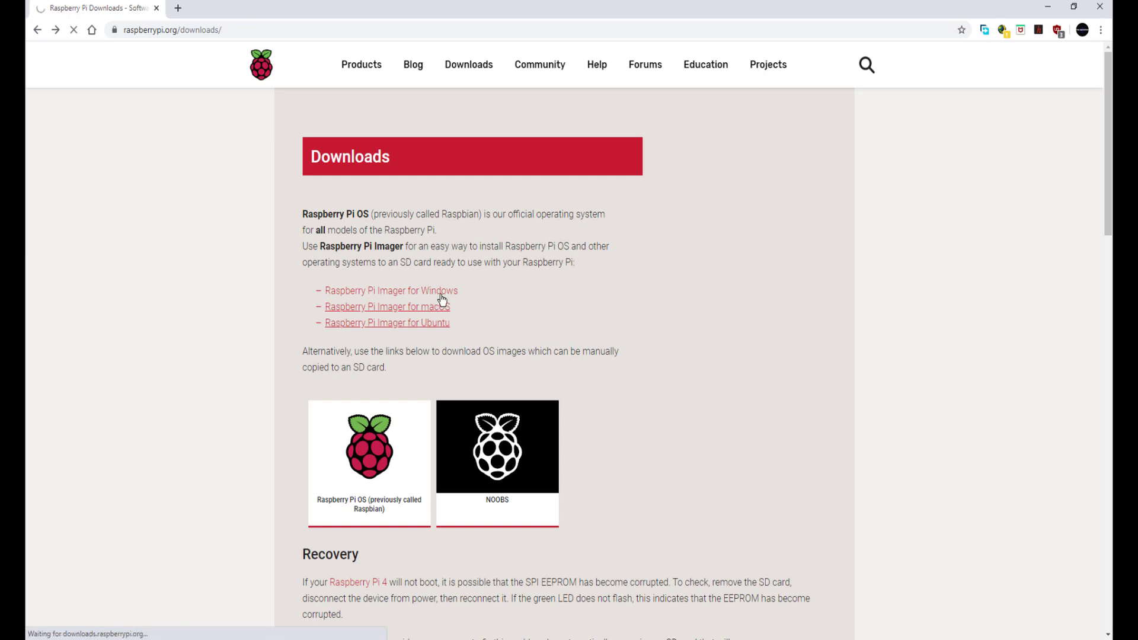
left_click(836, 384)
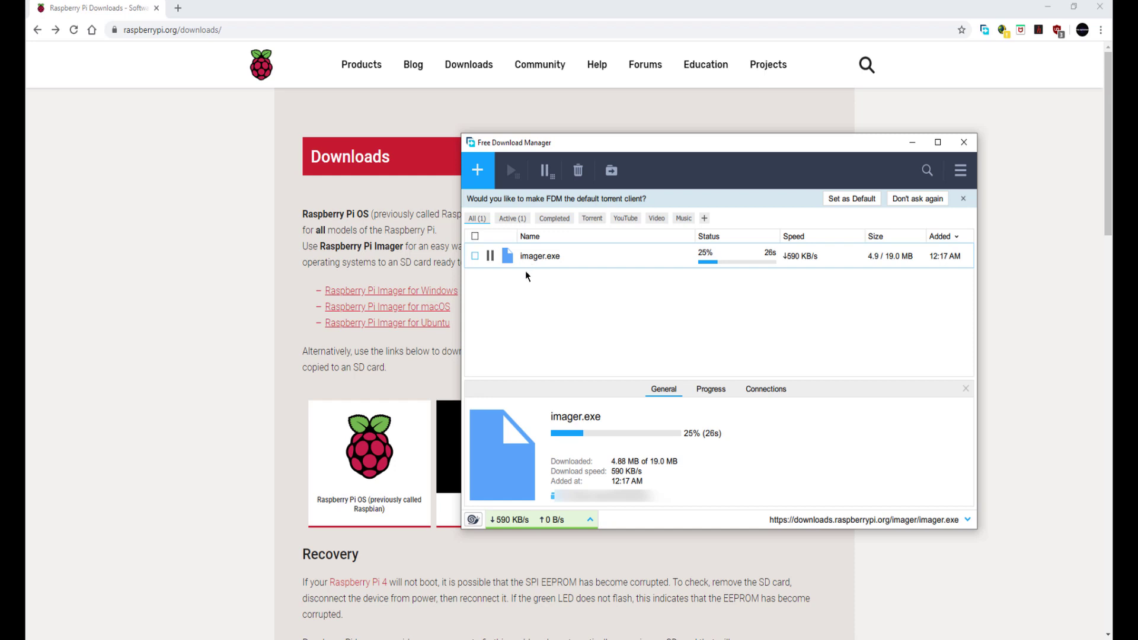
left_click(474, 256)
right_click(574, 262)
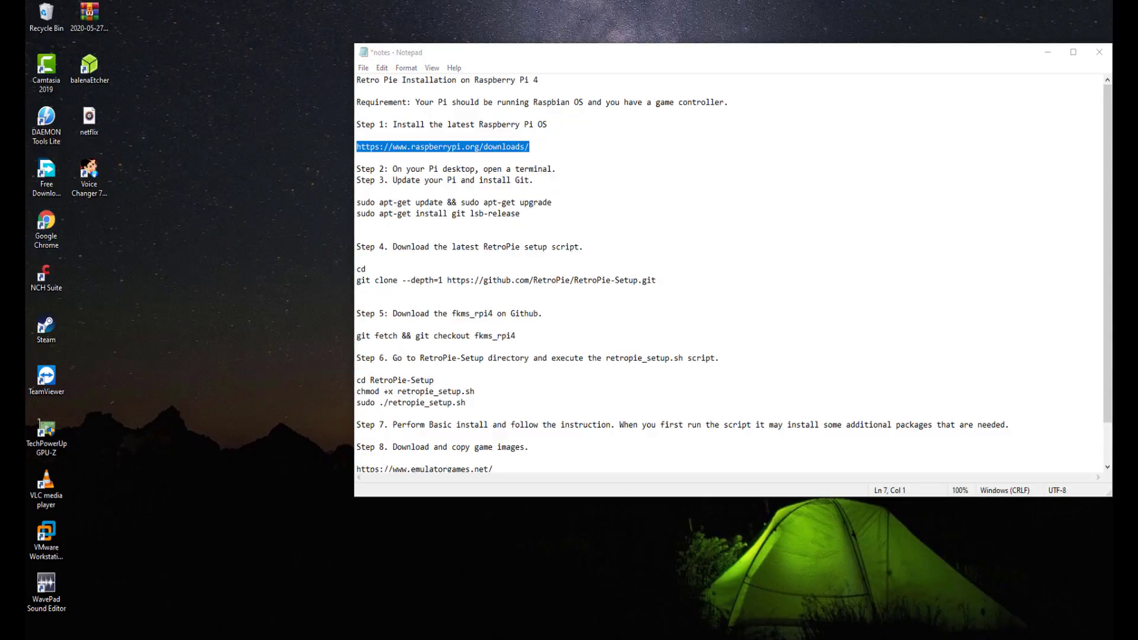
Launch Raspberry Pi Imager from a Windows search for 'rasp'.
key("super+s")
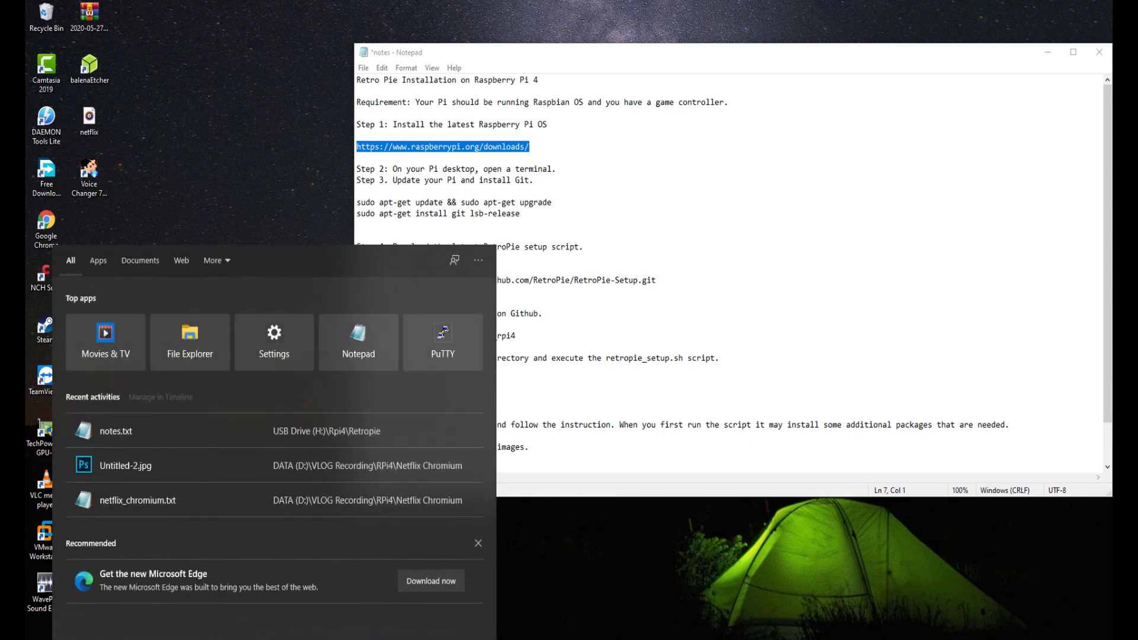
type("rs")
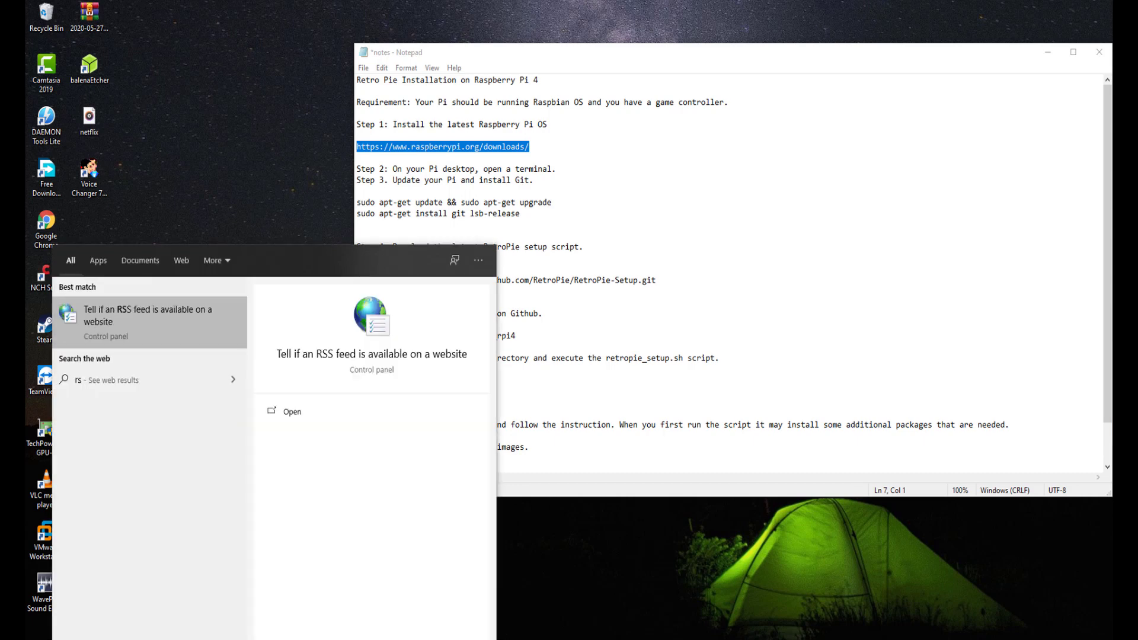
key("BackSpace")
key("BackSpace")
type("rasp")
left_click(150, 319)
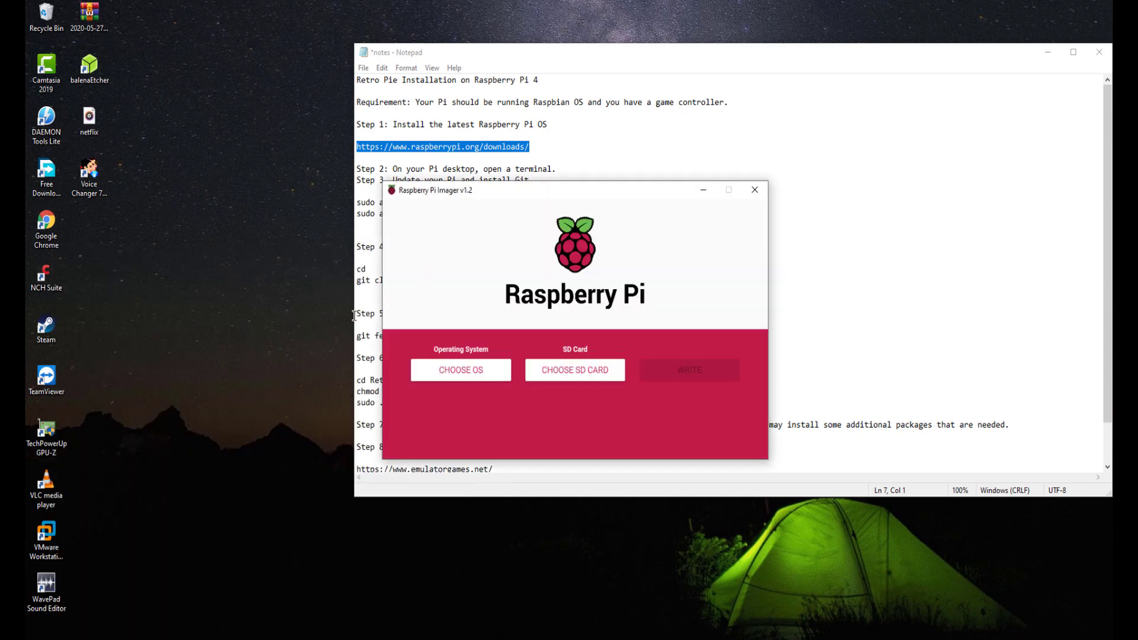
Place the Imager window left of the notes and restore the notes window's width.
left_click_drag(353, 315, 587, 323)
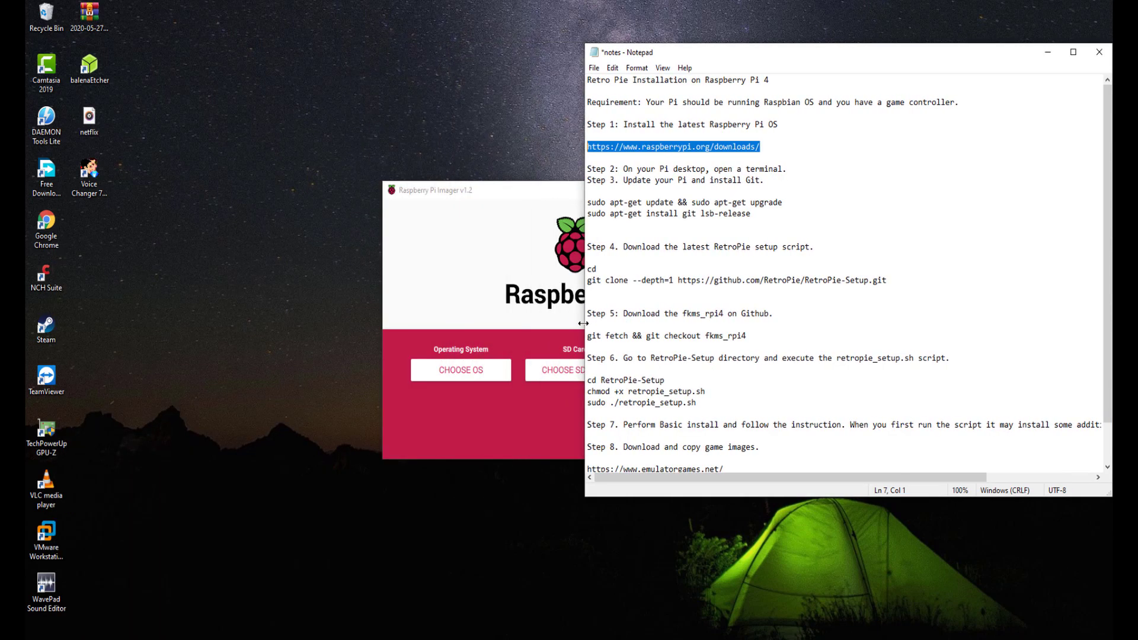
left_click(497, 203)
left_click_drag(512, 206, 298, 222)
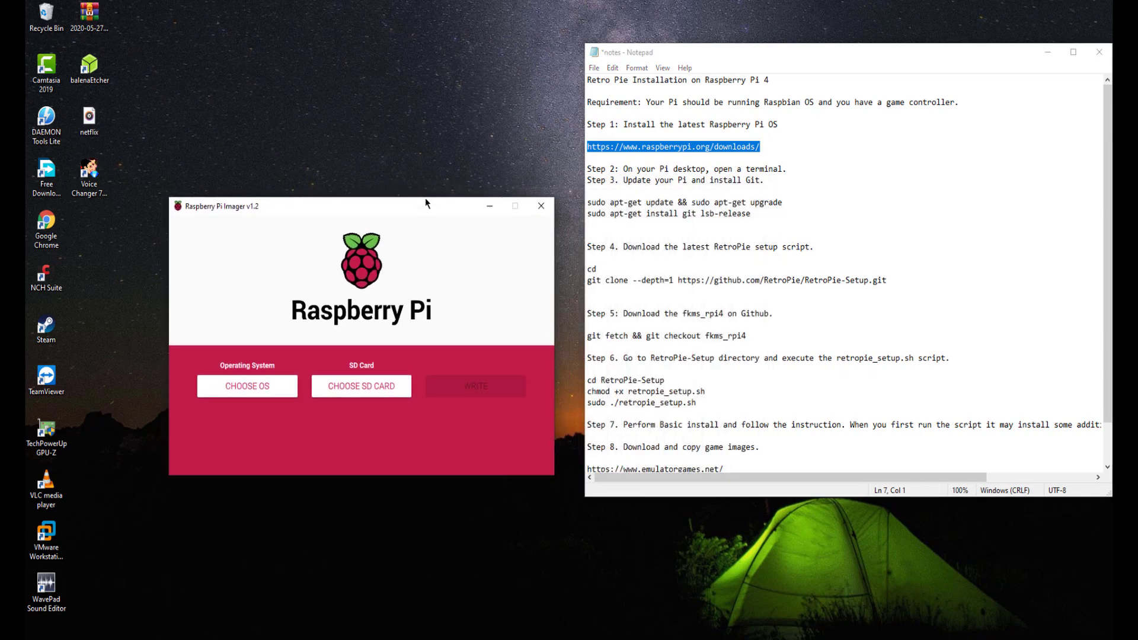
left_click_drag(426, 202, 378, 218)
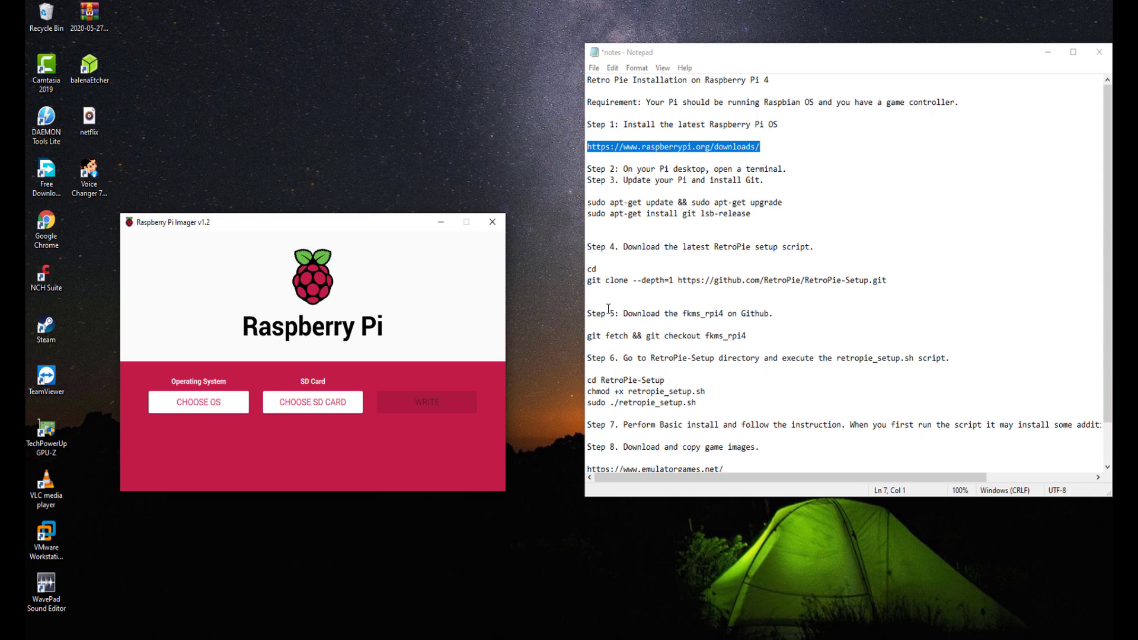
left_click_drag(585, 324, 522, 355)
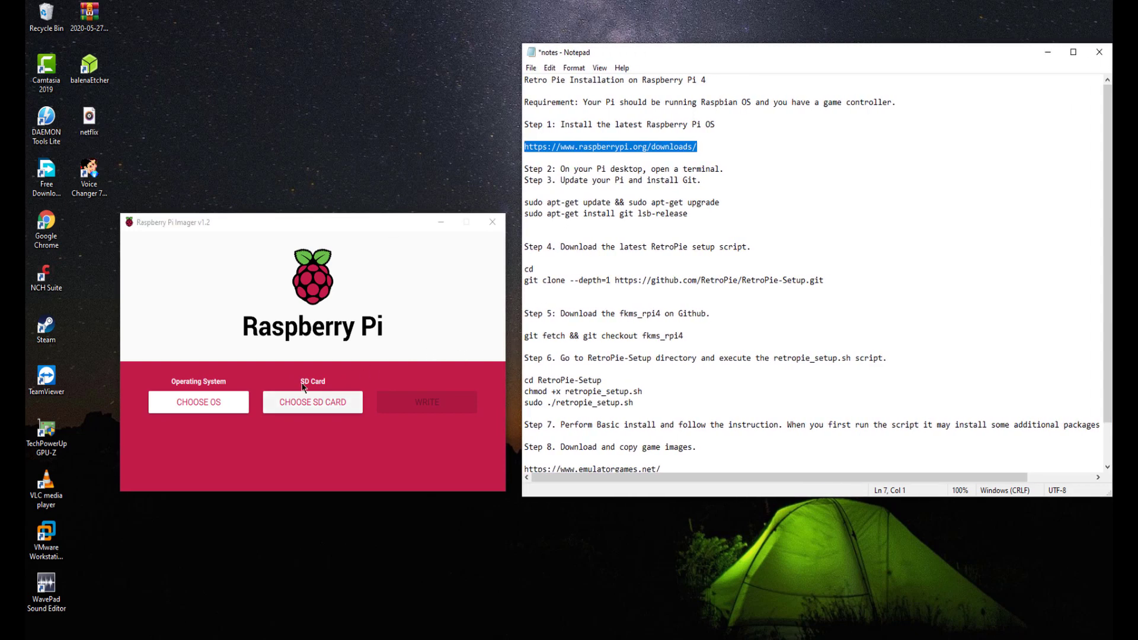
left_click(224, 408)
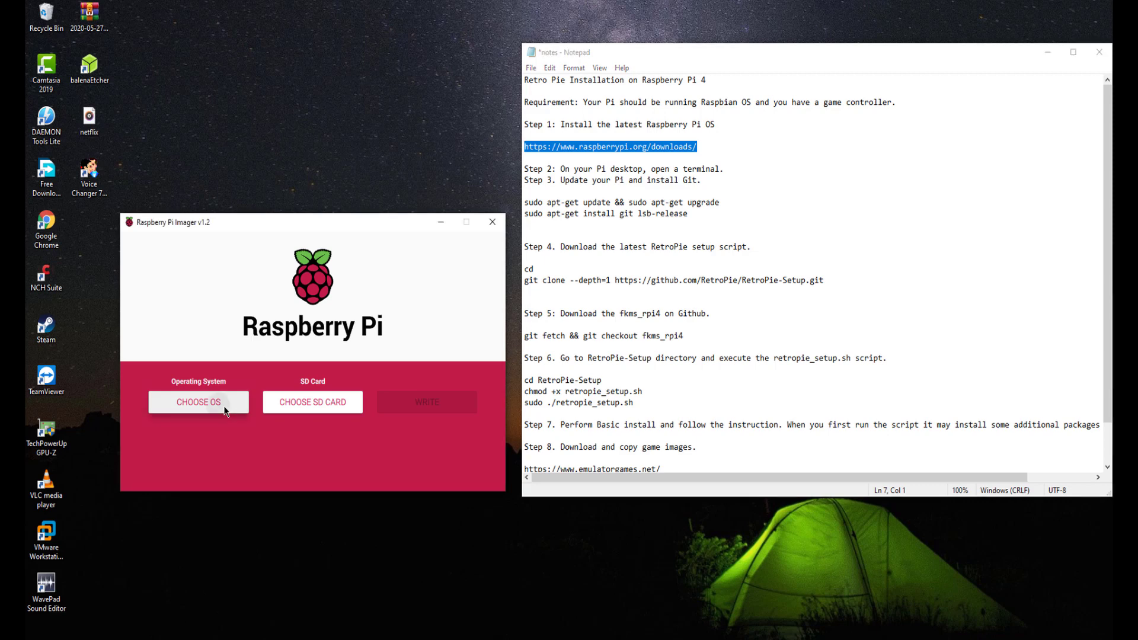
Use the custom image 2020-05-27-raspios-buster-full-armhf.zip as the operating system.
scroll(265, 378, "down", 1)
scroll(265, 378, "down", 2)
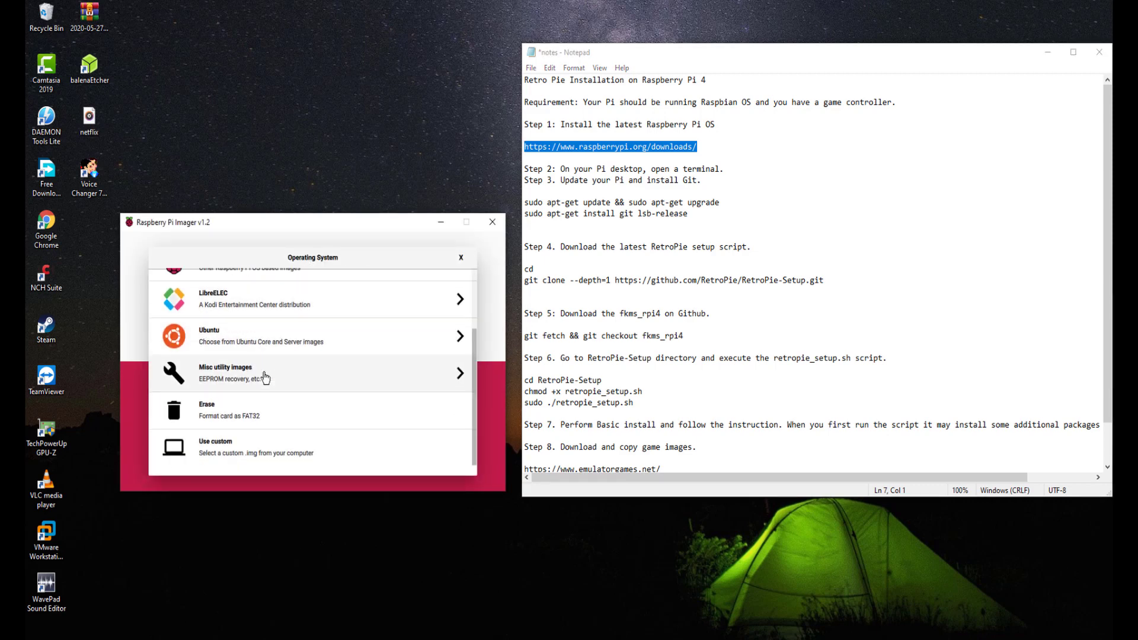
left_click(293, 459)
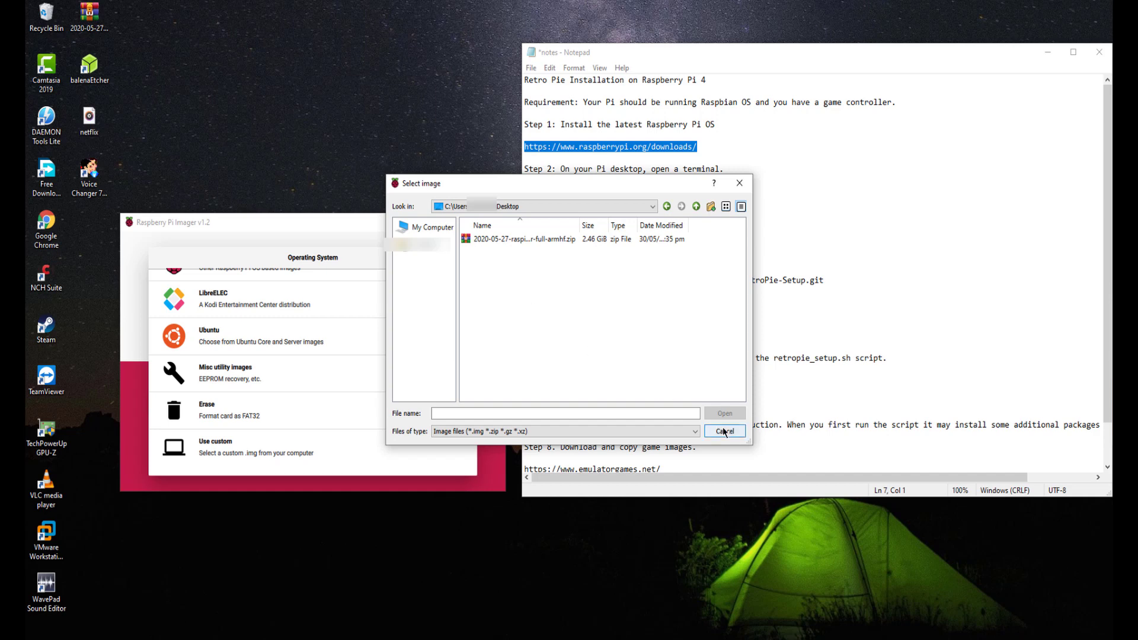
left_click(540, 244)
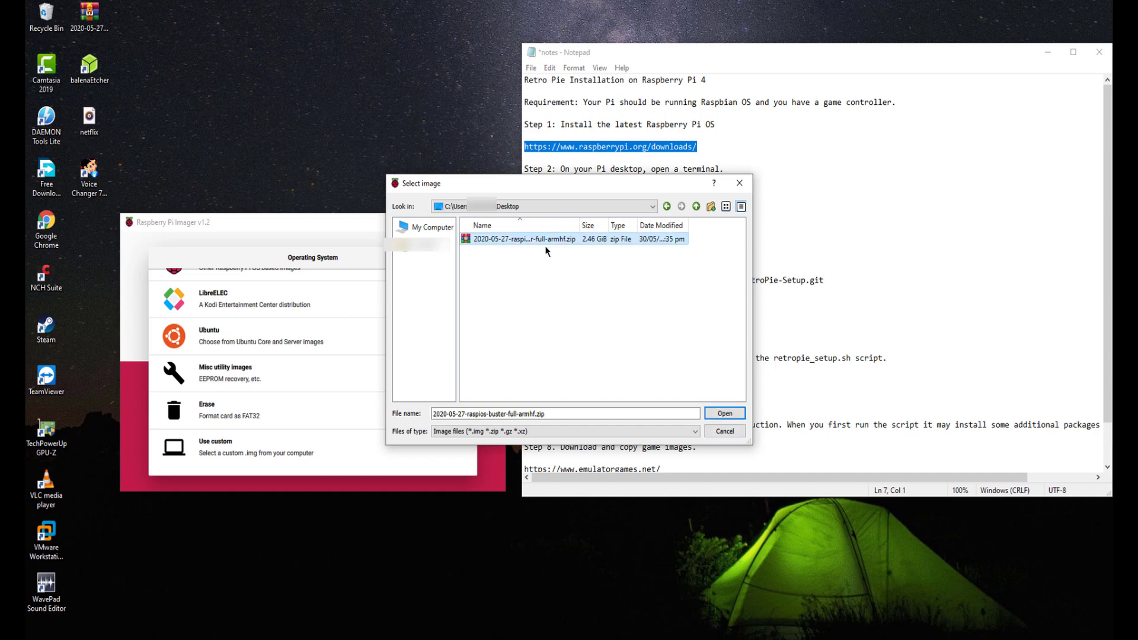
left_click(724, 414)
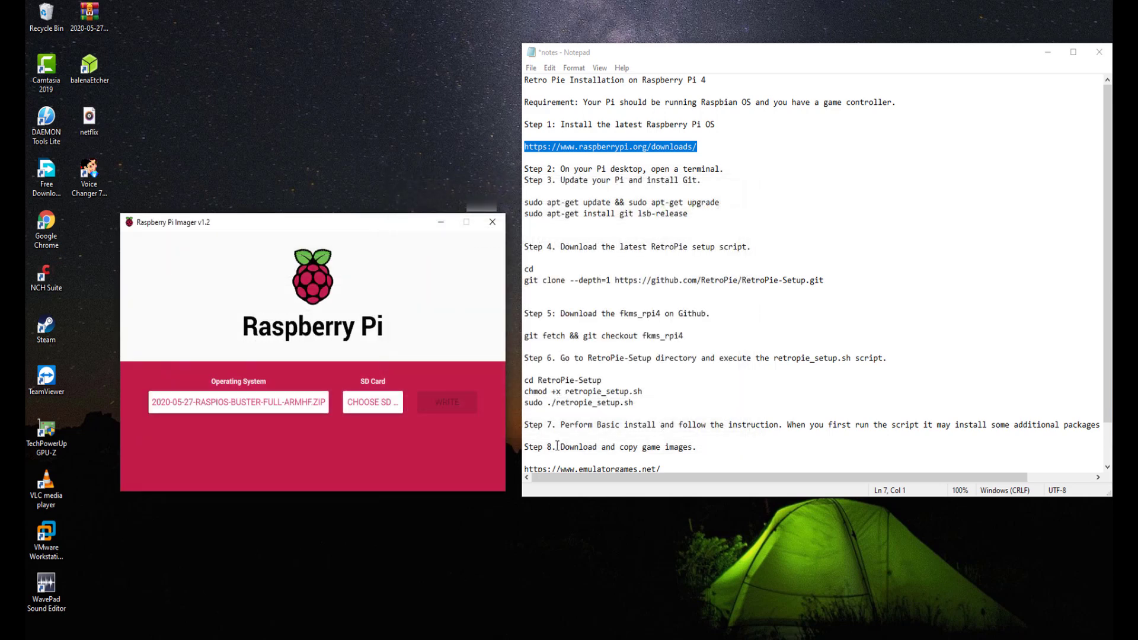
Select Multiple Card Reader USB Device (31.9 GB) as the target SD card.
left_click(379, 403)
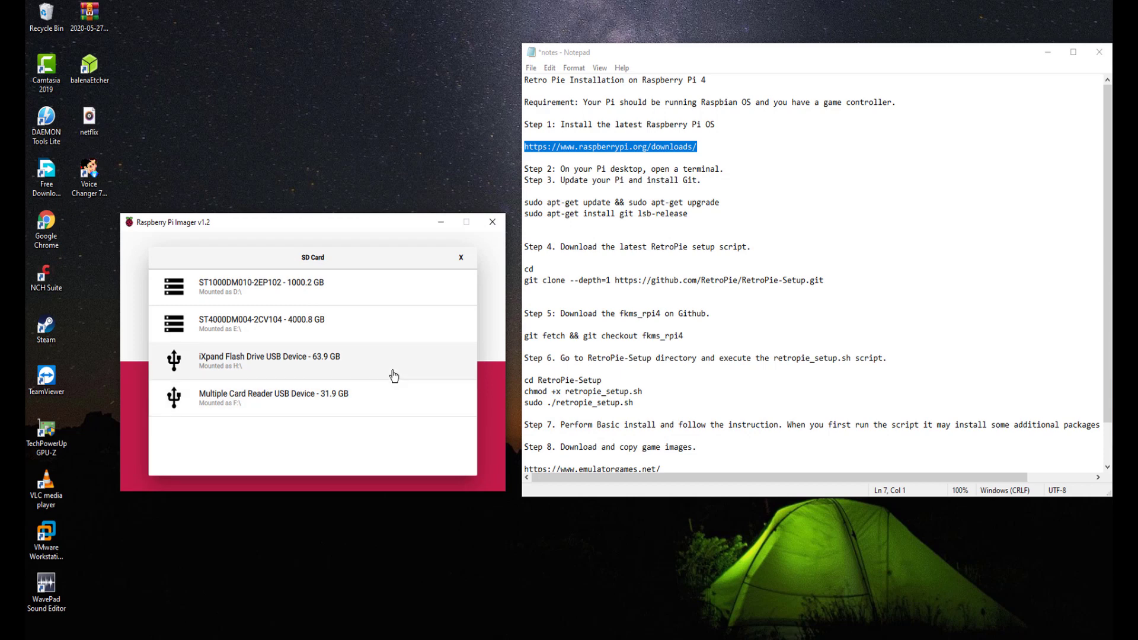
left_click(338, 405)
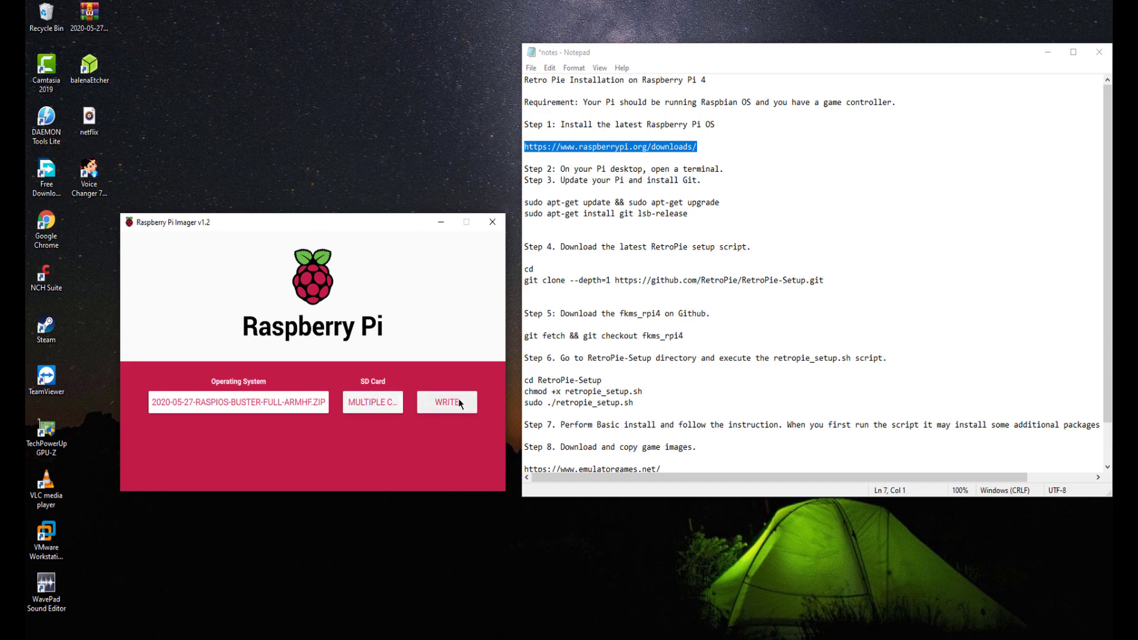
left_click(388, 409)
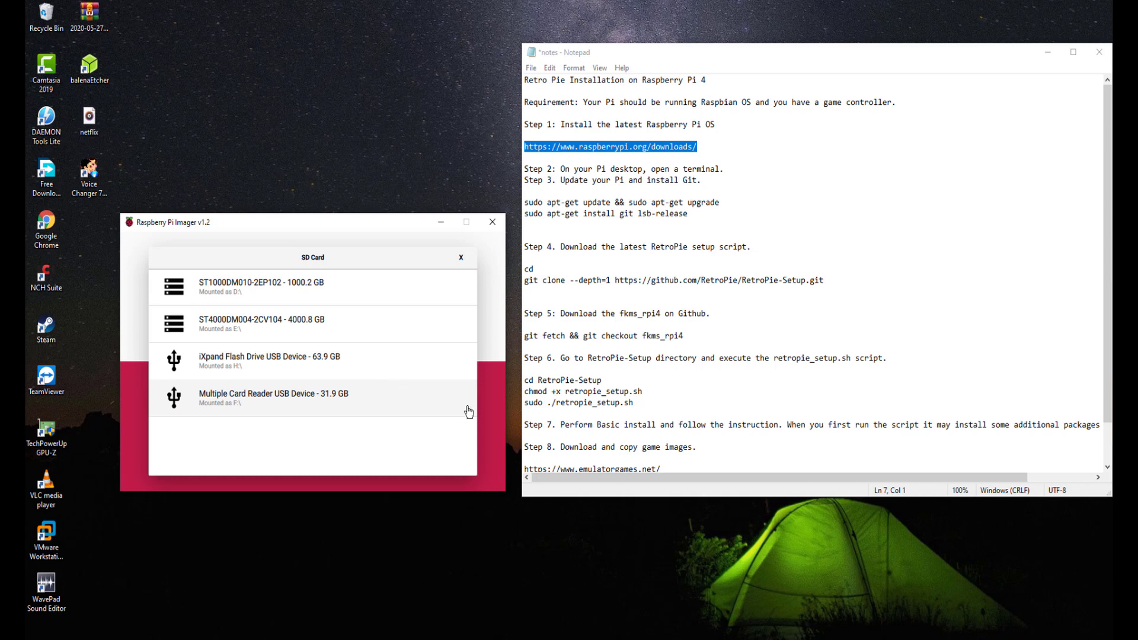
left_click(323, 409)
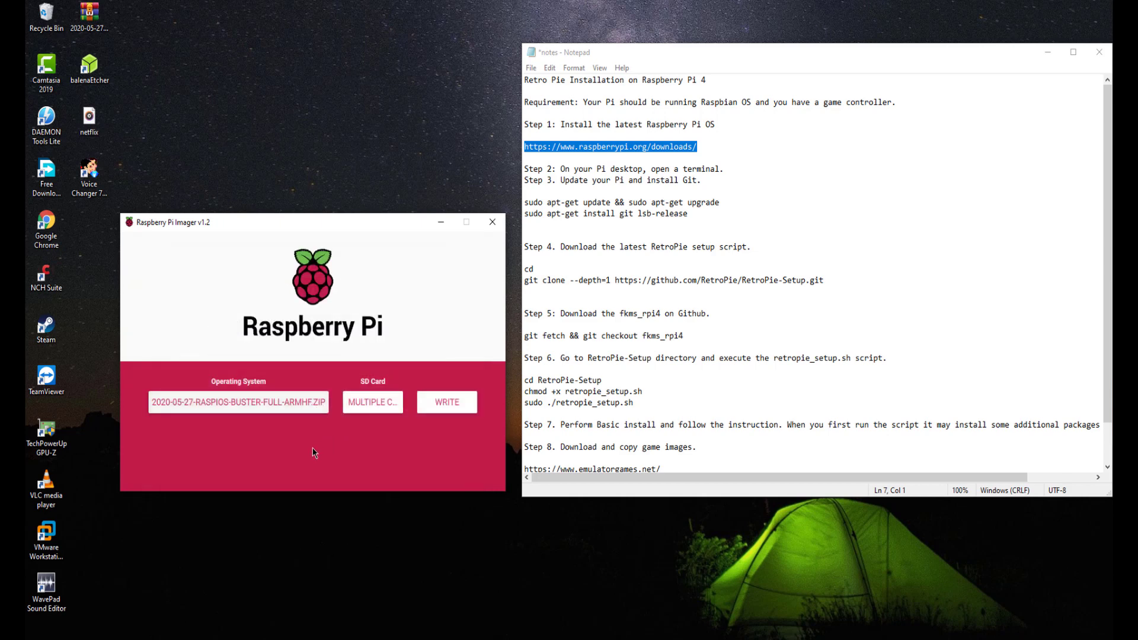
Start writing the card, then append 'via Raspberry Pi Imager' to Step 1 and add a download-link label.
left_click(460, 408)
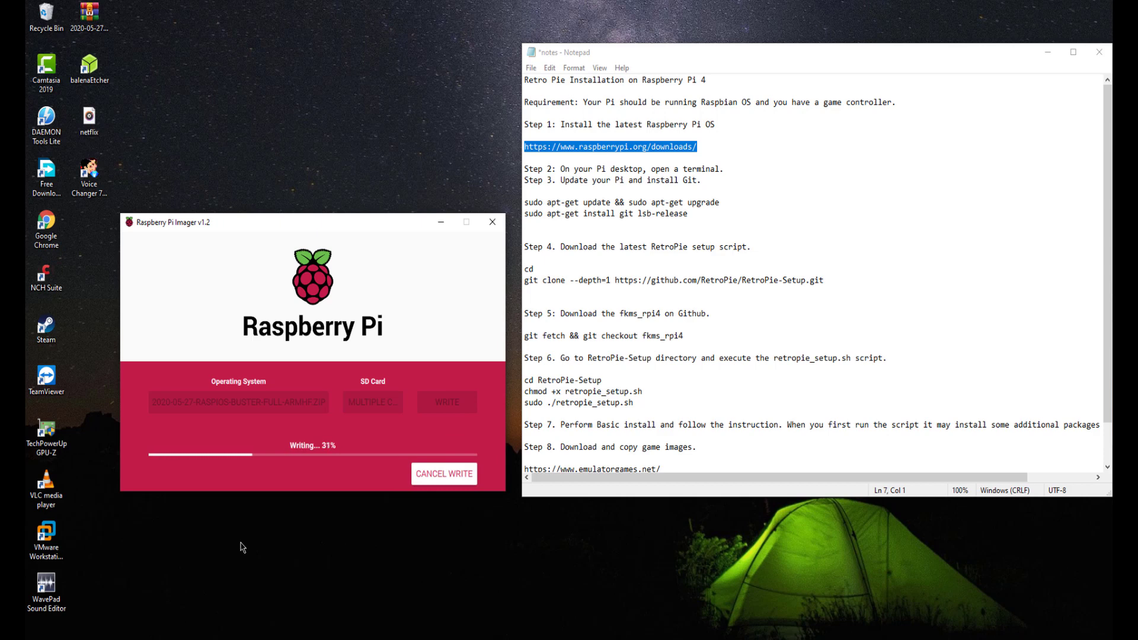
left_click(715, 124)
type("via Raspberry Pi Imager")
left_click(525, 147)
type("Download link:")
key("Return")
left_click(565, 146)
type("from below")
key("ctrl+s")
Add 'Boot your pi after installation is complete.' to Step 2 and delete the fkms_rpi4 Step 5 block.
left_click(560, 180)
type("Boot your pi after installation is complete.")
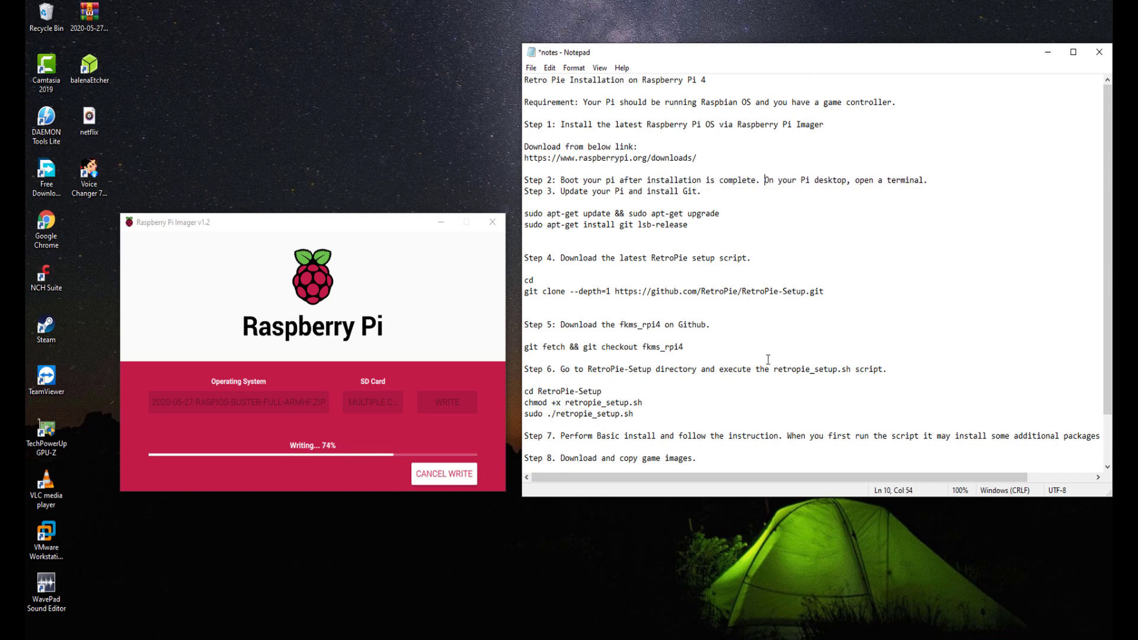
left_click_drag(524, 314, 524, 369)
key("Delete")
Renumber the remaining note steps to 5 and 6.
double_click(556, 314)
type("7")
left_click(557, 380)
key("BackSpace")
double_click(564, 314)
type("5")
double_click(563, 403)
type("6")
Remove the game URL line, add 'in /home/pi/Retropie/roms/ folder', and reword Step 2 to 'Insert your sdcard and boot'.
left_click_drag(524, 424, 524, 447)
key("Delete")
left_click(693, 402)
type("in /home/pi/Retropie/roms/ folder")
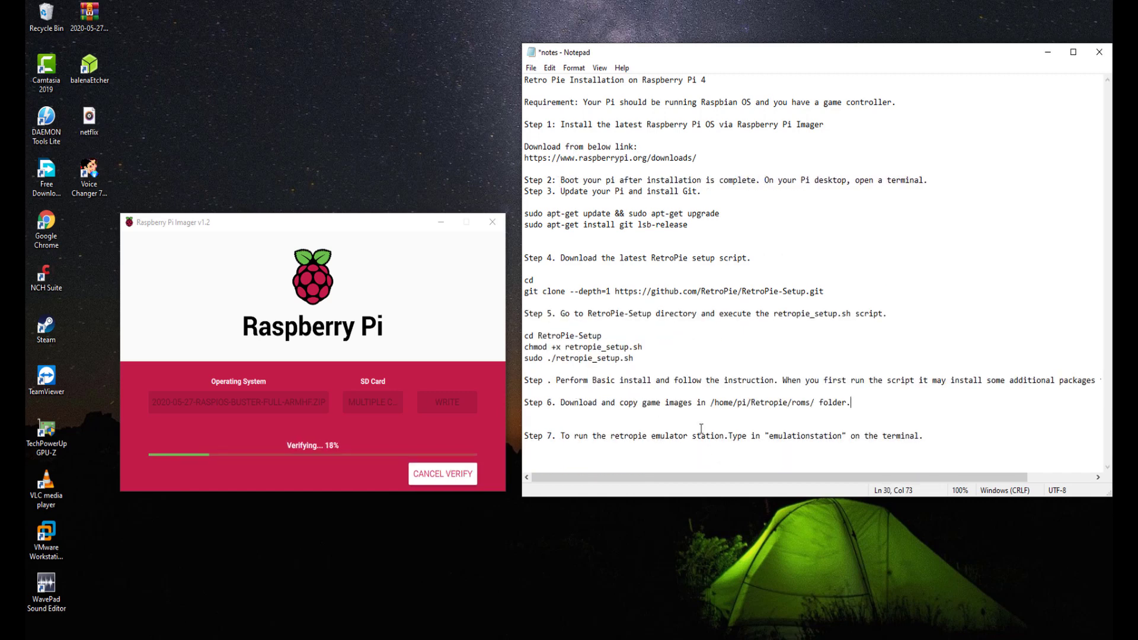
double_click(570, 180)
type("Insert your sdcard and boot")
left_click(786, 226)
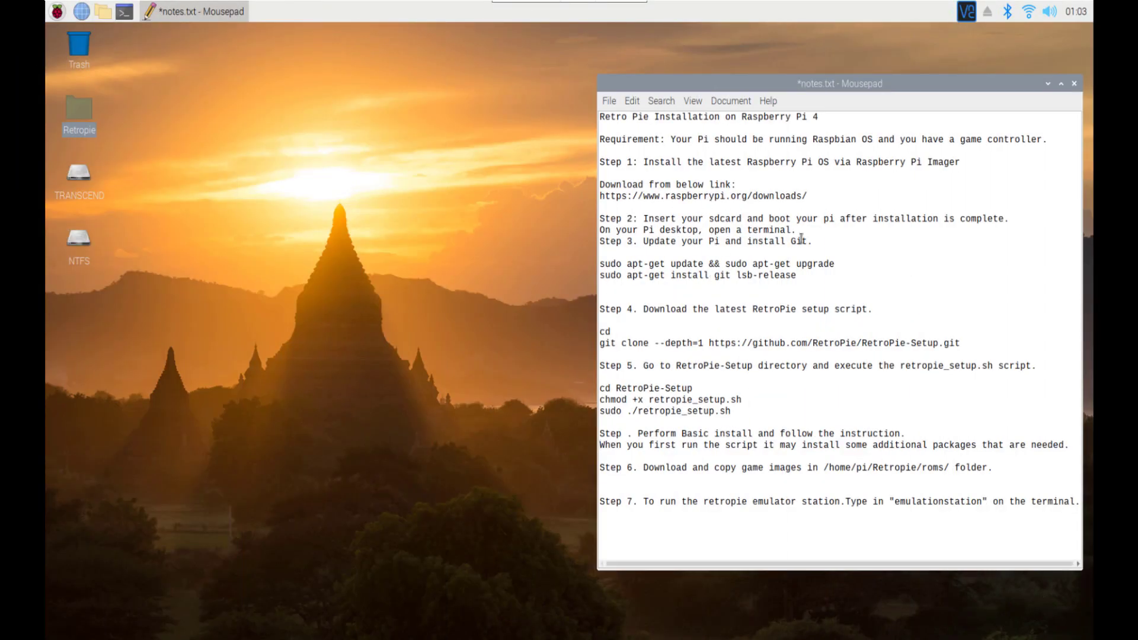
Open a terminal and run the apt-get update and upgrade command from the notes.
left_click_drag(823, 233, 598, 232)
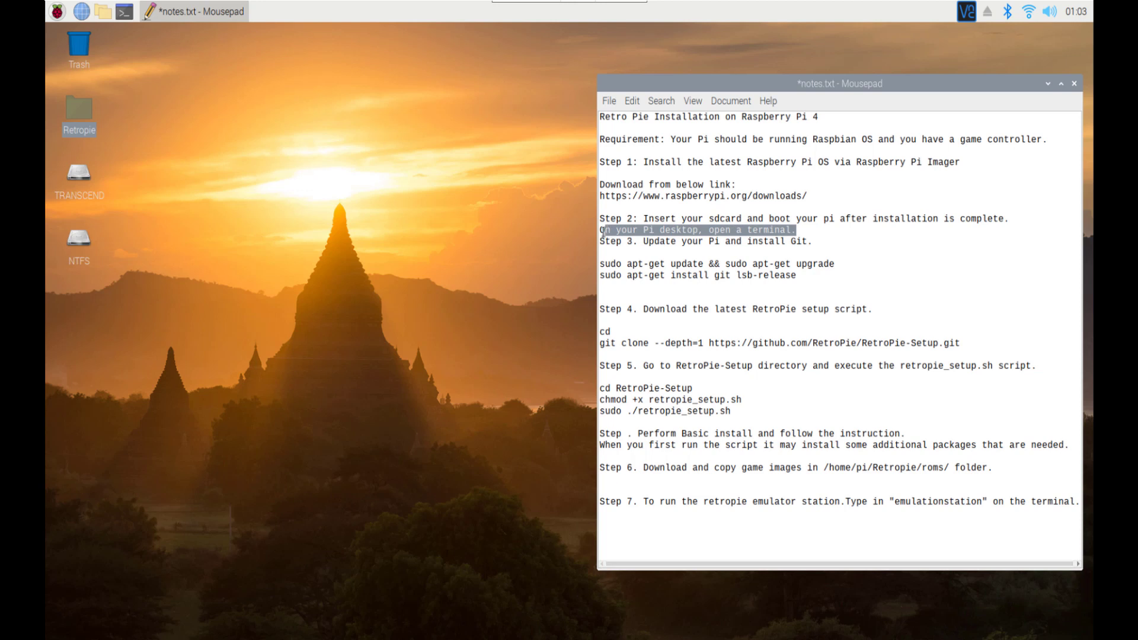
left_click(125, 11)
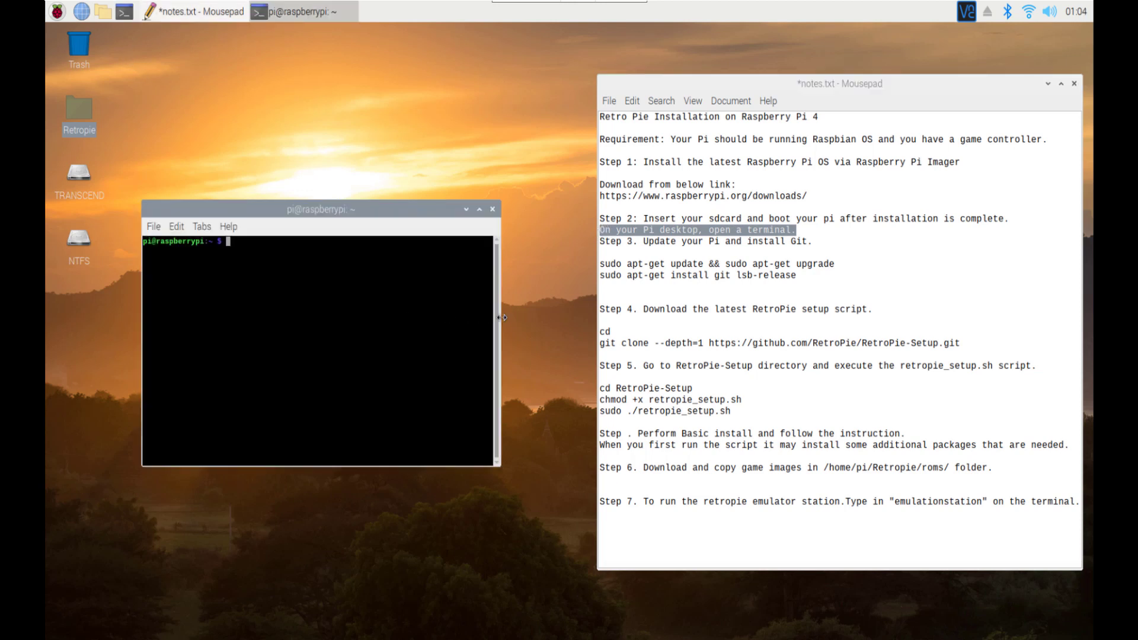
left_click_drag(505, 330, 564, 338)
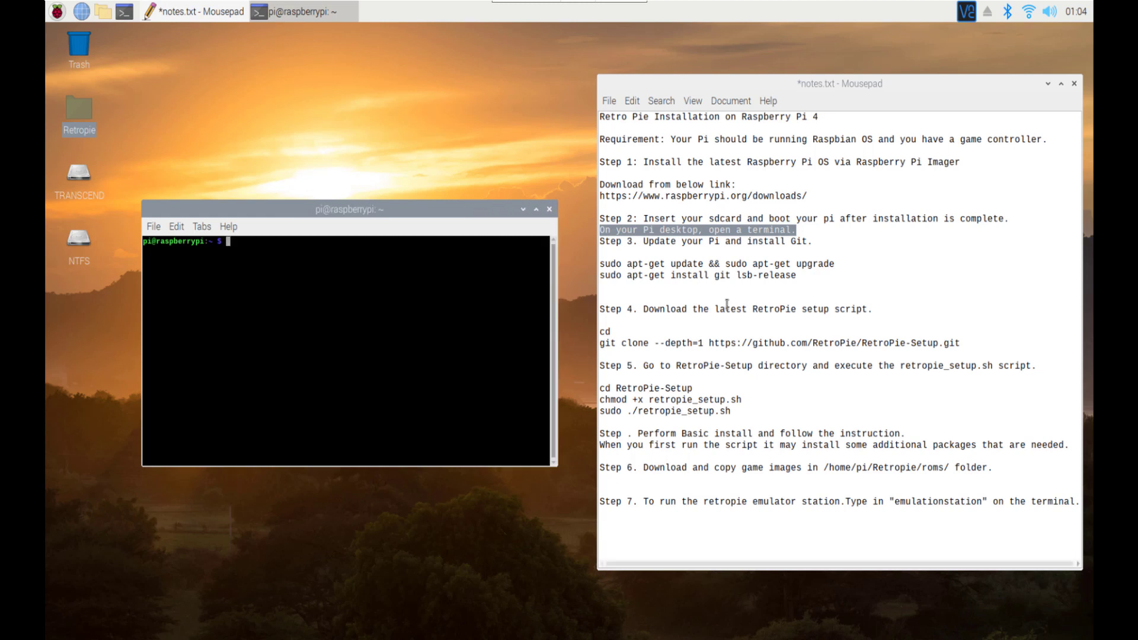
left_click(727, 263)
left_click_drag(835, 265, 584, 266)
key("super+c")
right_click(251, 324)
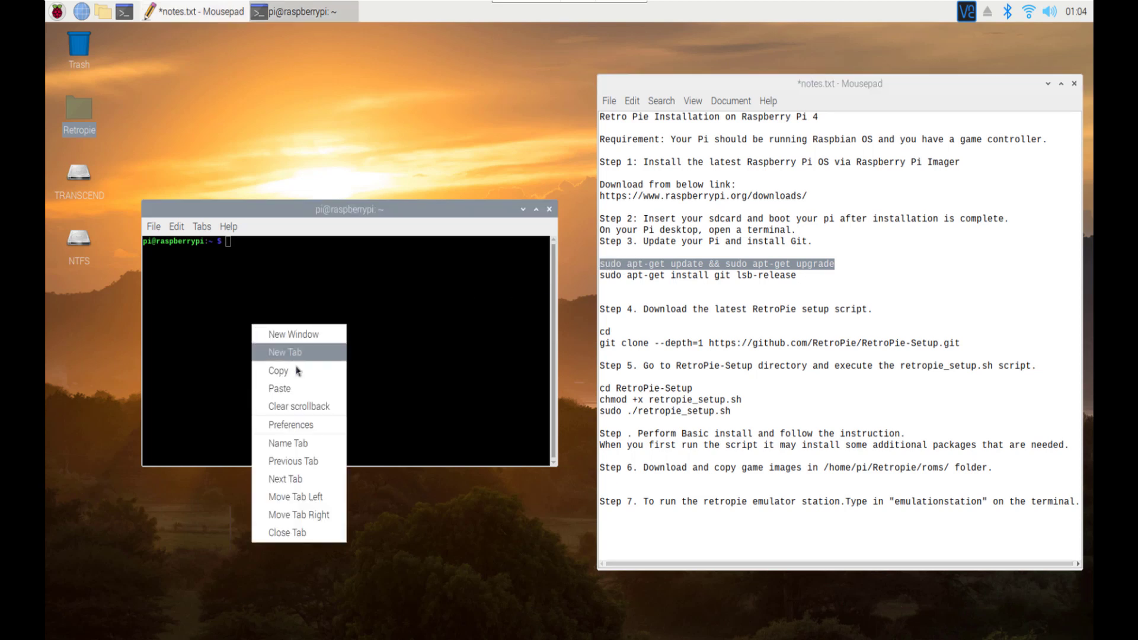
left_click(291, 390)
key("Return")
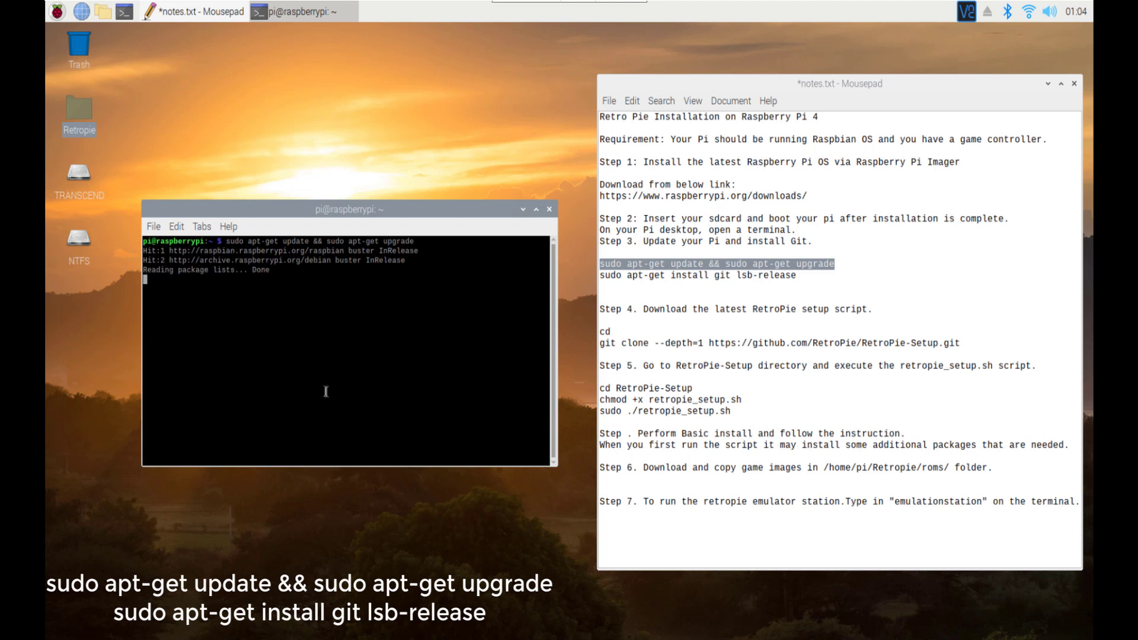
Run the apt-get install of git and lsb-release from the notes.
left_click_drag(366, 470, 373, 533)
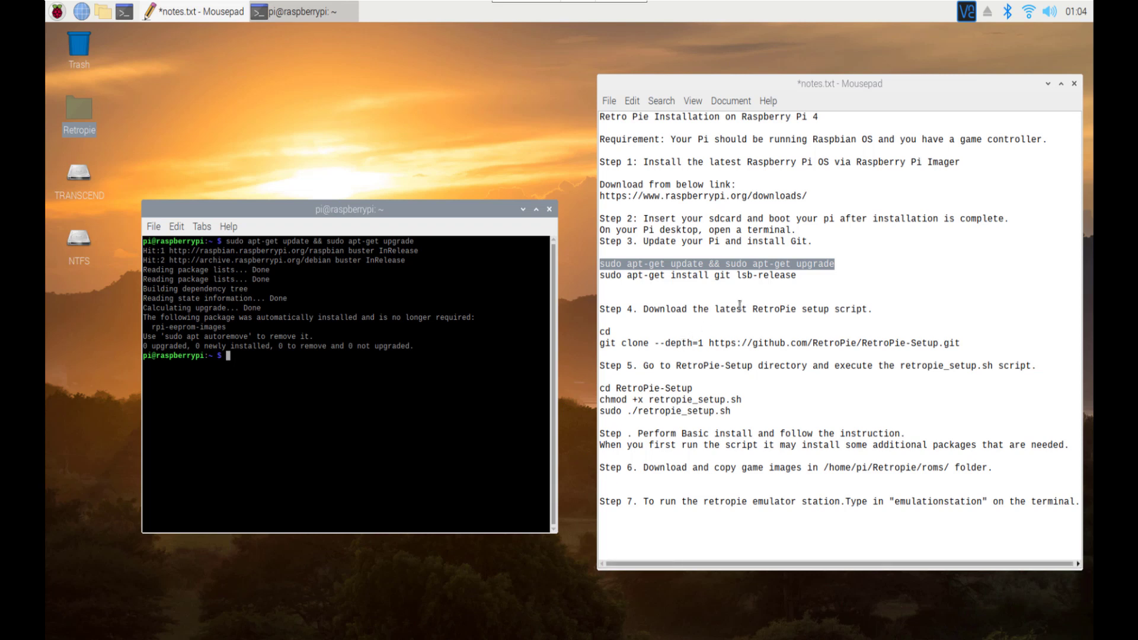
left_click(768, 278)
left_click_drag(796, 277, 592, 276)
key("super+c")
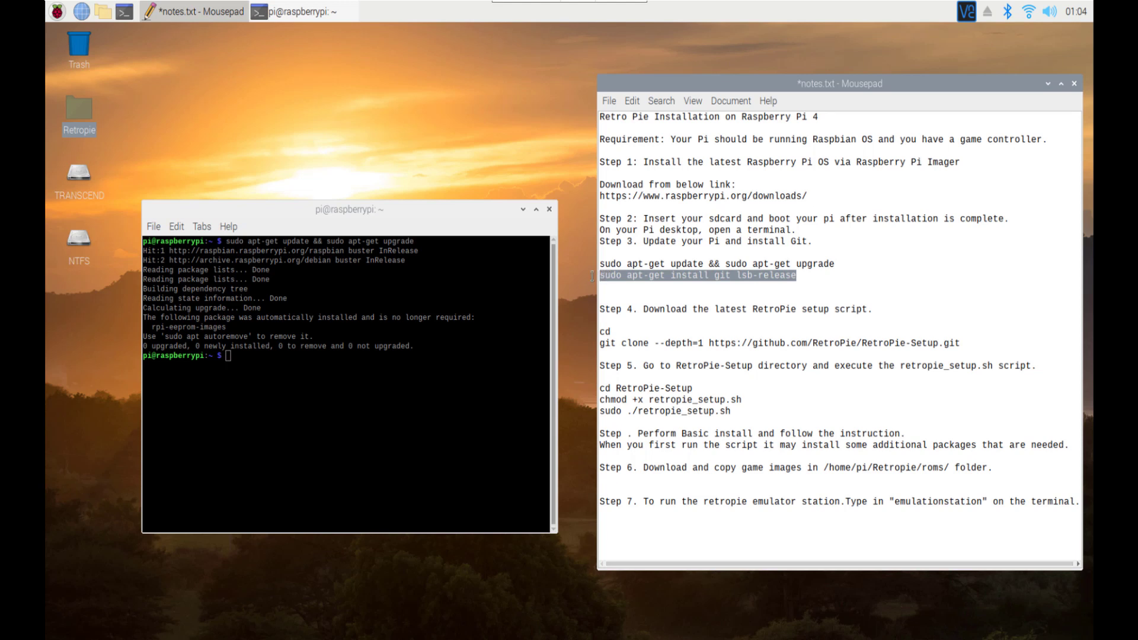
right_click(259, 408)
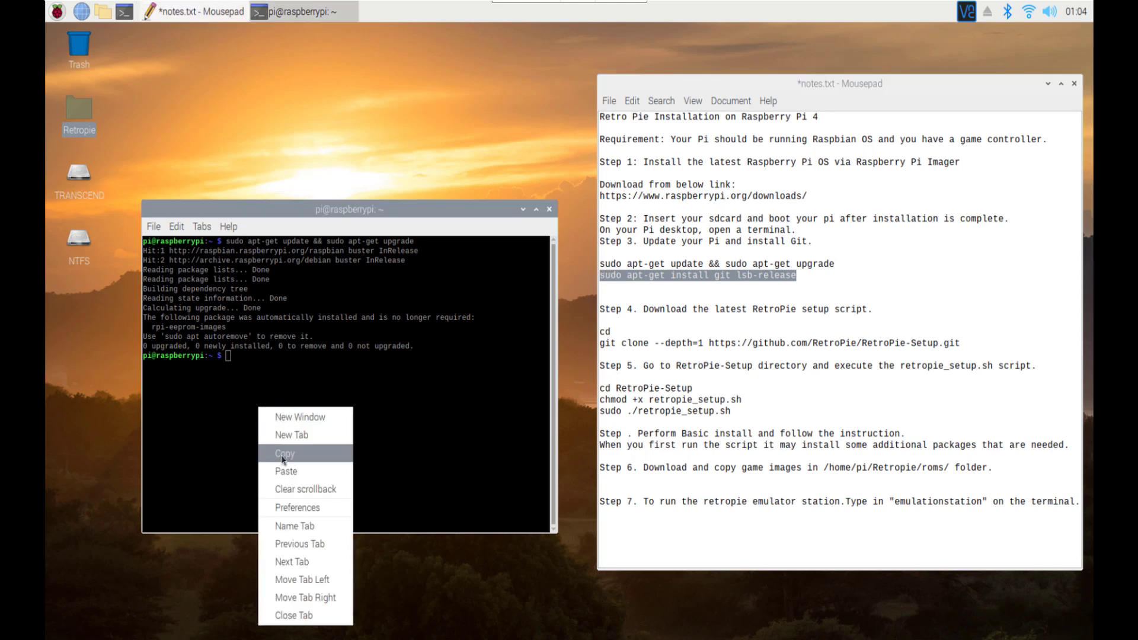
left_click(286, 474)
key("Return")
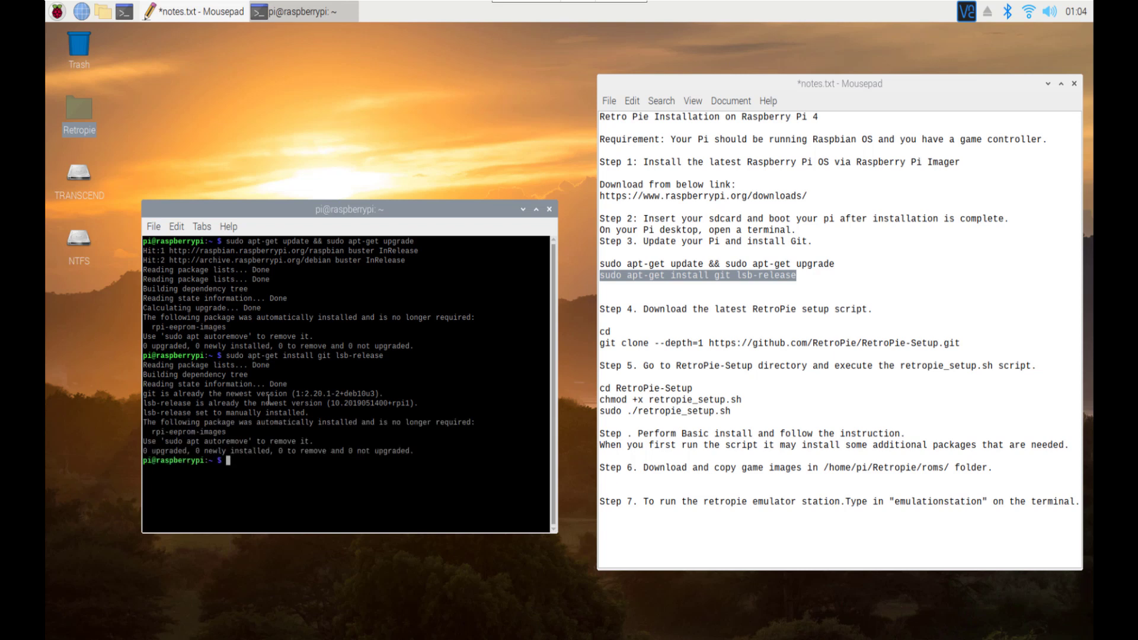
left_click(674, 309)
left_click_drag(963, 342, 600, 342)
key("super+c")
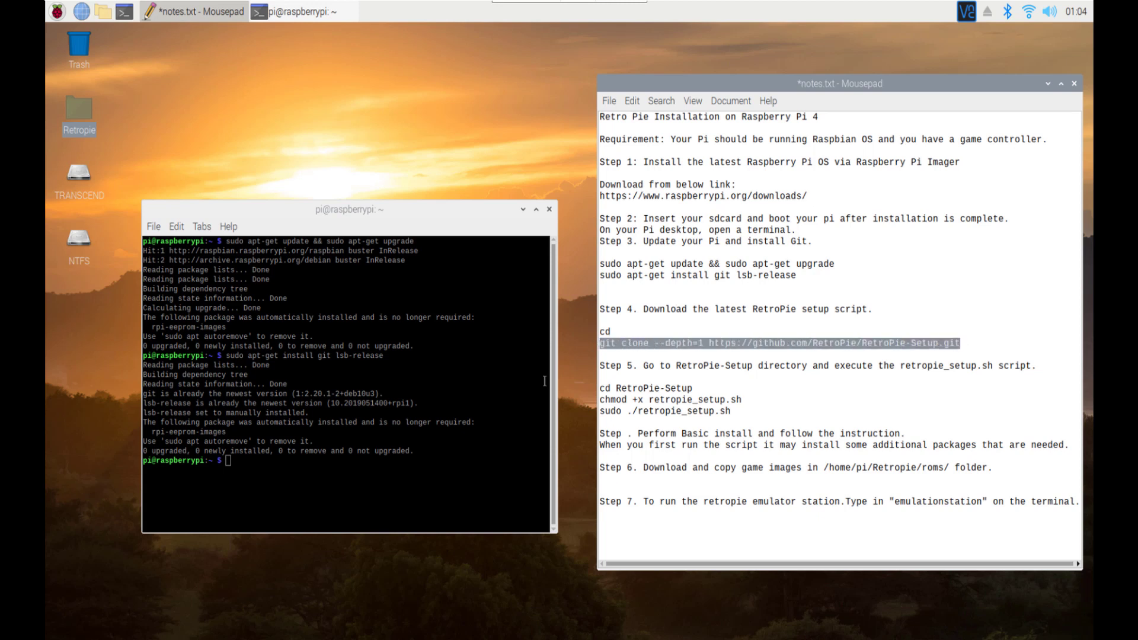
Run cd, then git clone --depth=1 the RetroPie-Setup repository into the home folder.
left_click(620, 334)
left_click(472, 416)
type("cd")
key("Return")
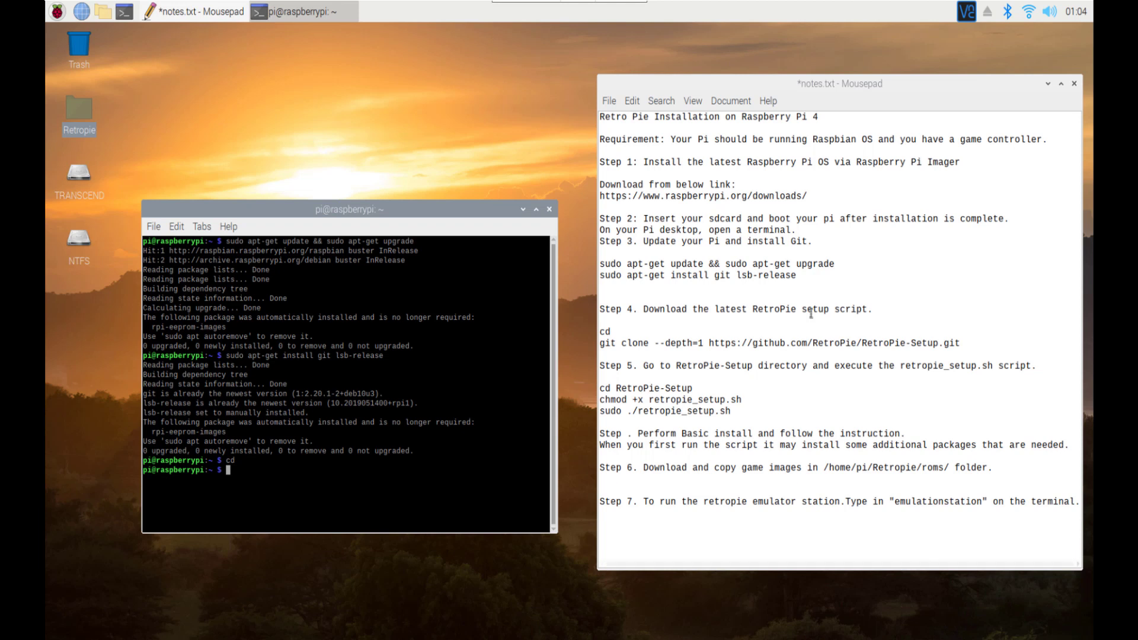
left_click_drag(961, 343, 599, 344)
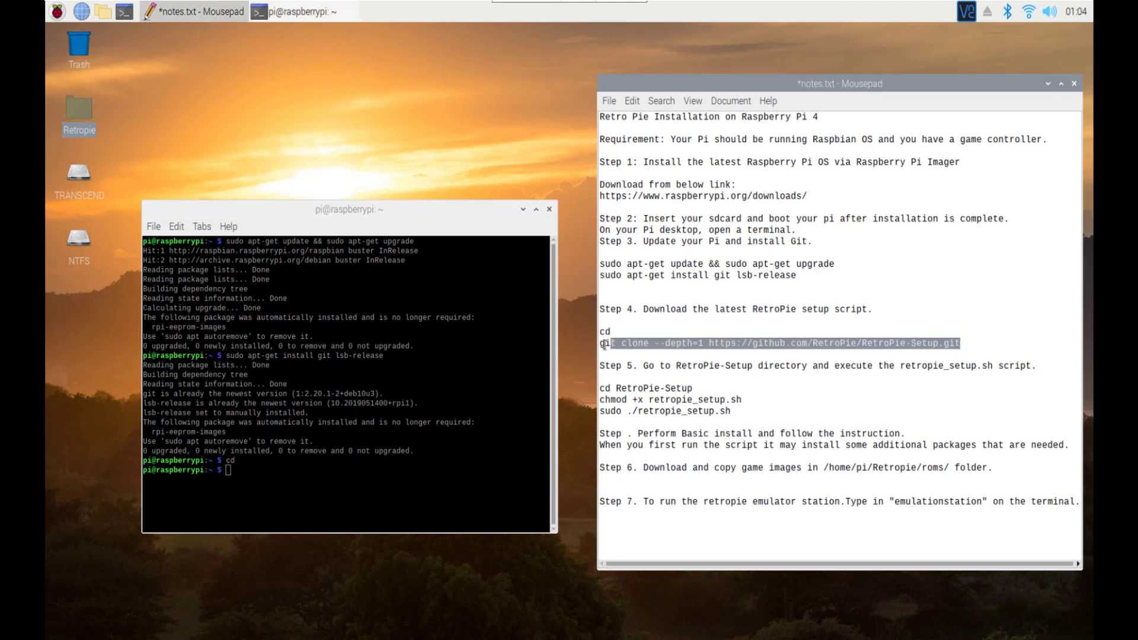
right_click(456, 268)
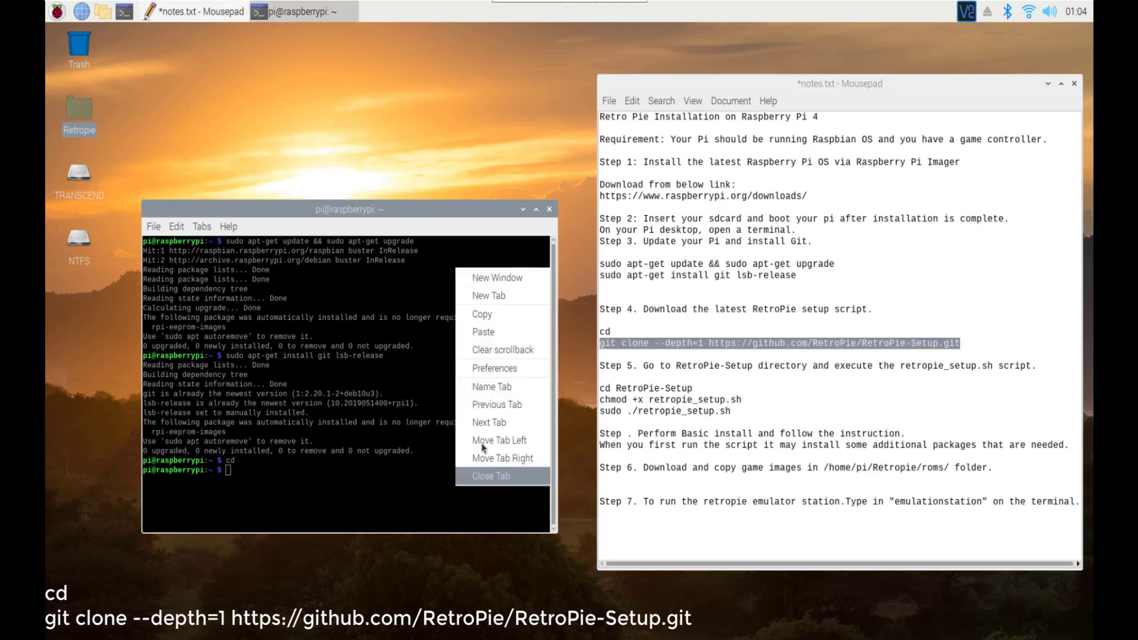
left_click(489, 332)
key("Return")
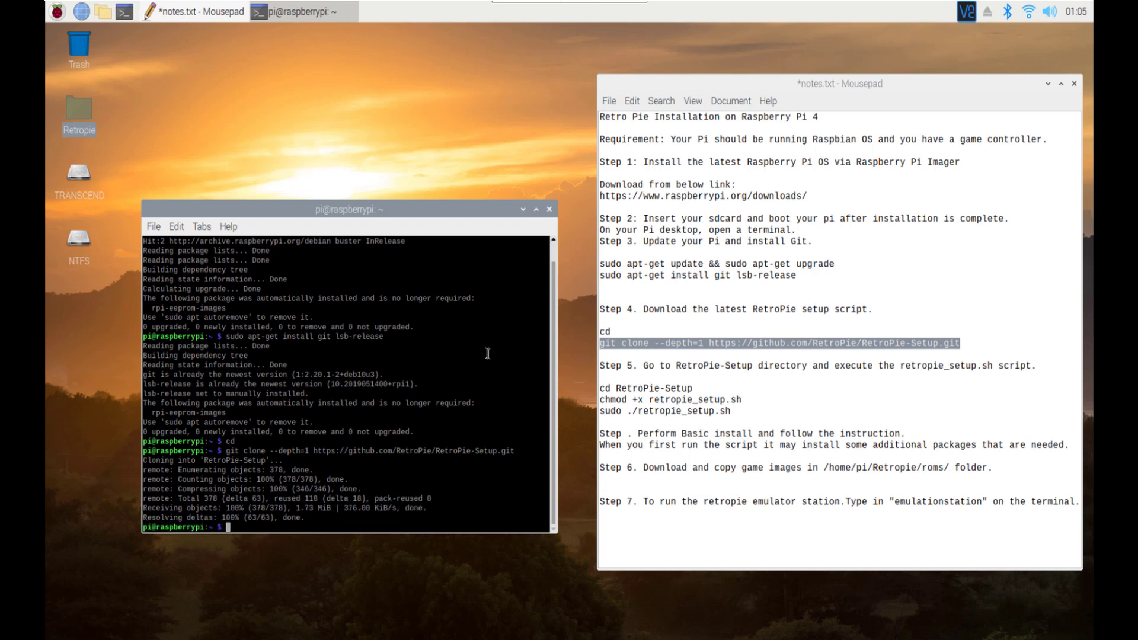
Copy 'cd RetroPie-Setup' from the notes and run it in the terminal.
left_click(670, 386)
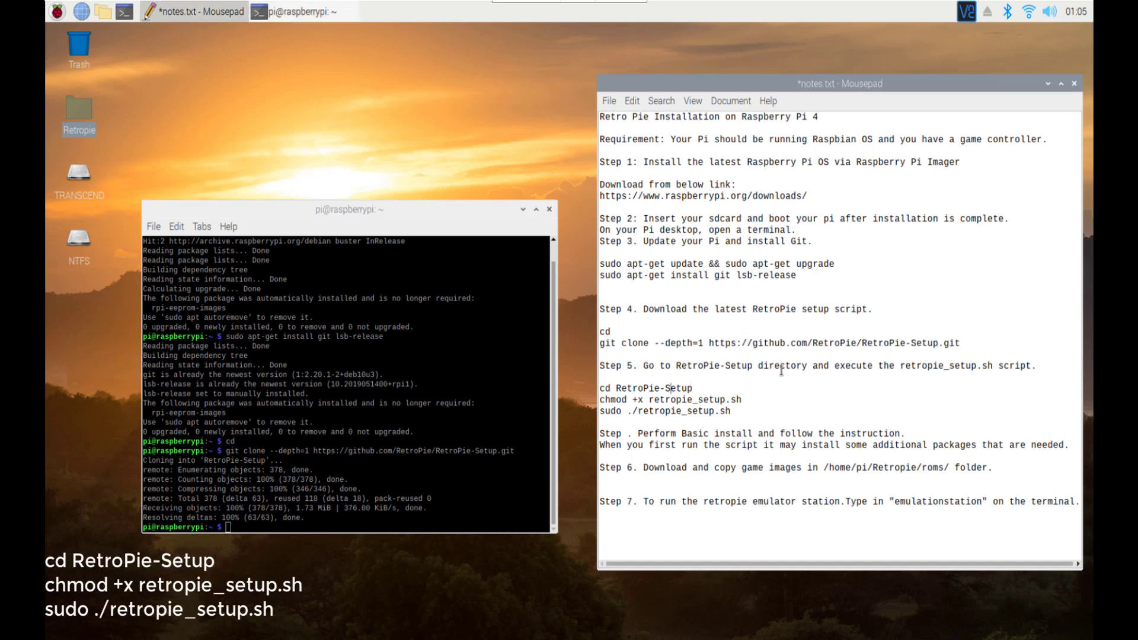
left_click(699, 389)
left_click_drag(676, 389, 598, 388)
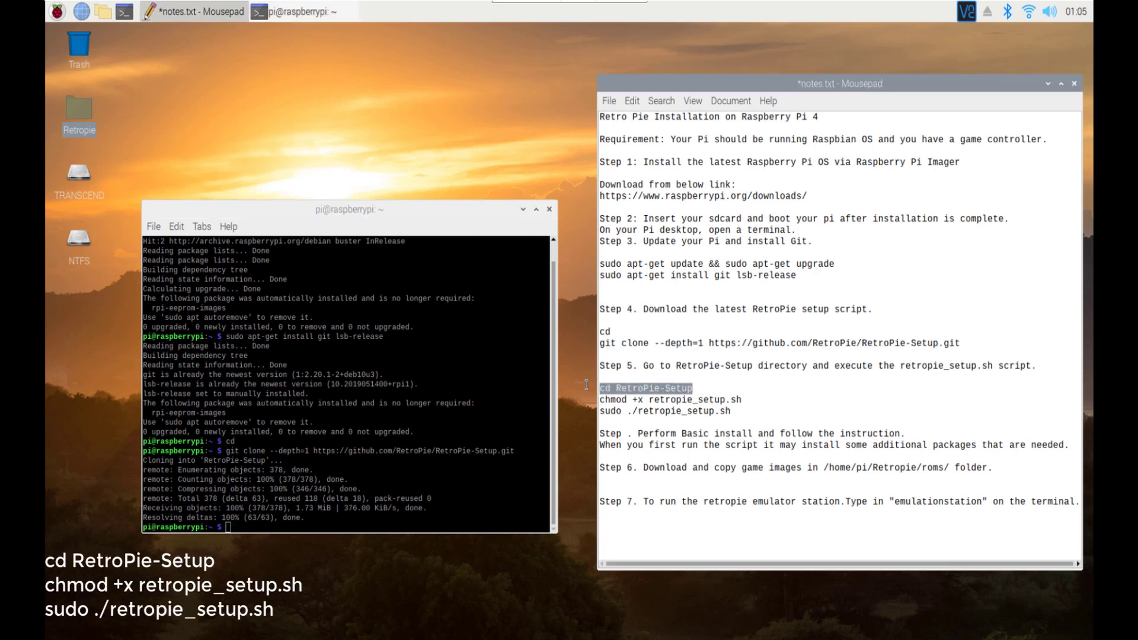
right_click(480, 478)
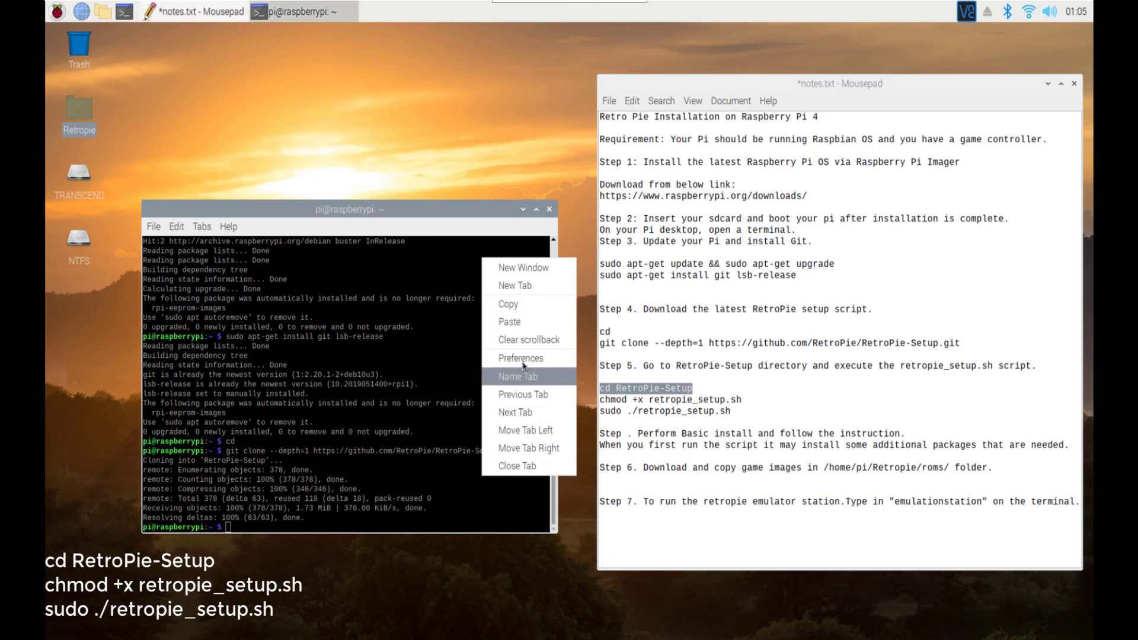
left_click(519, 321)
key("Return")
key("Return")
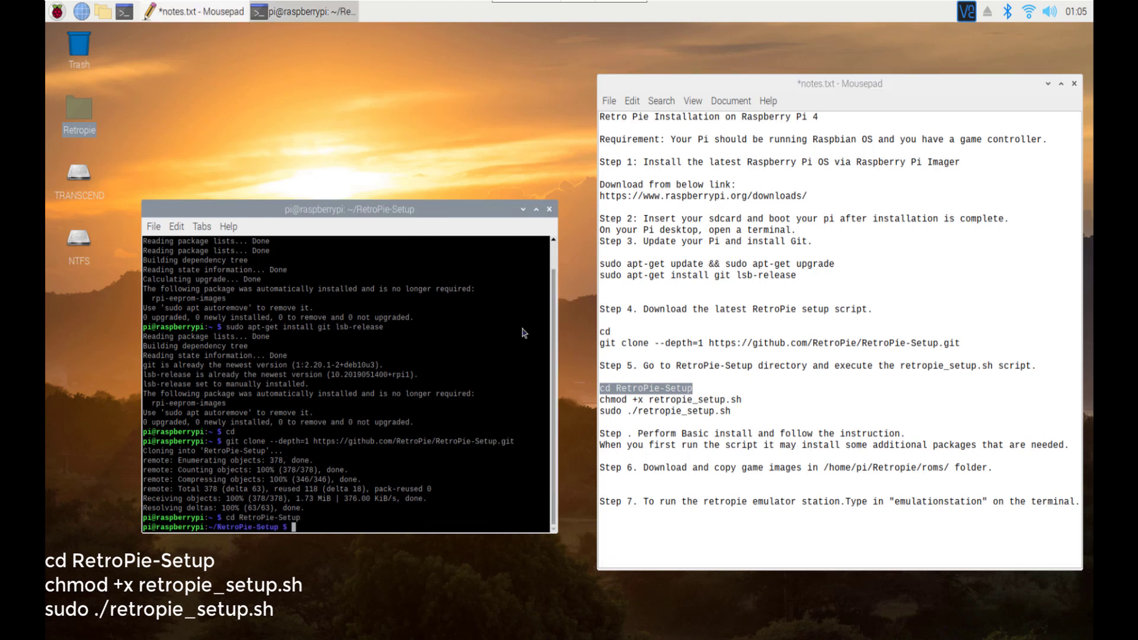
Make retropie_setup.sh executable by running the chmod +x command from the notes.
left_click_drag(742, 400, 599, 401)
key("super+c")
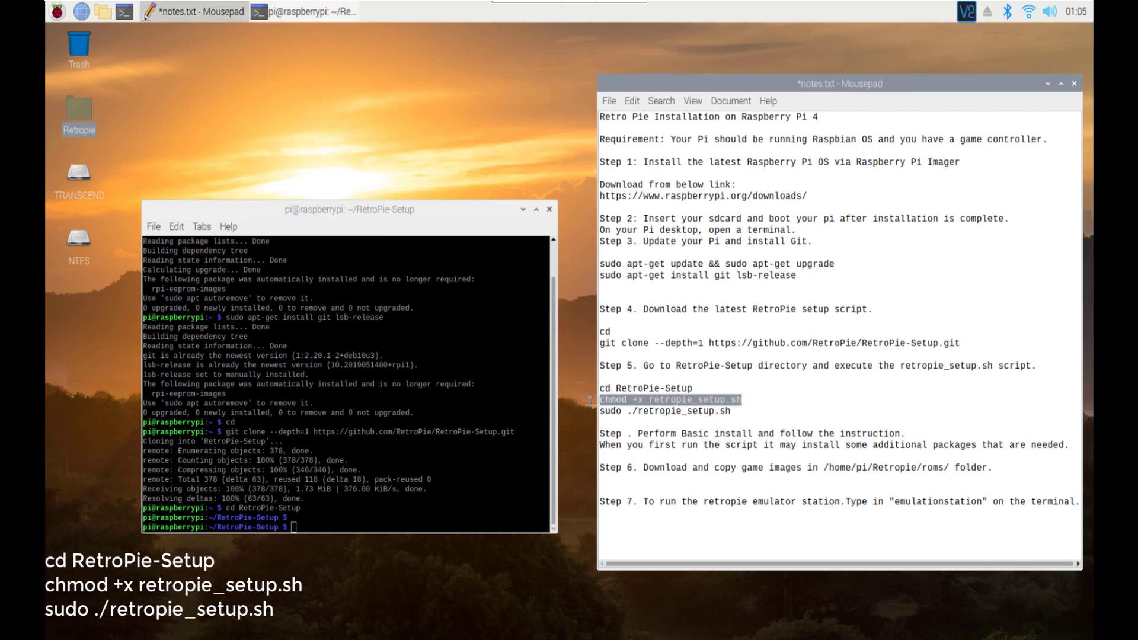
right_click(492, 485)
left_click(529, 331)
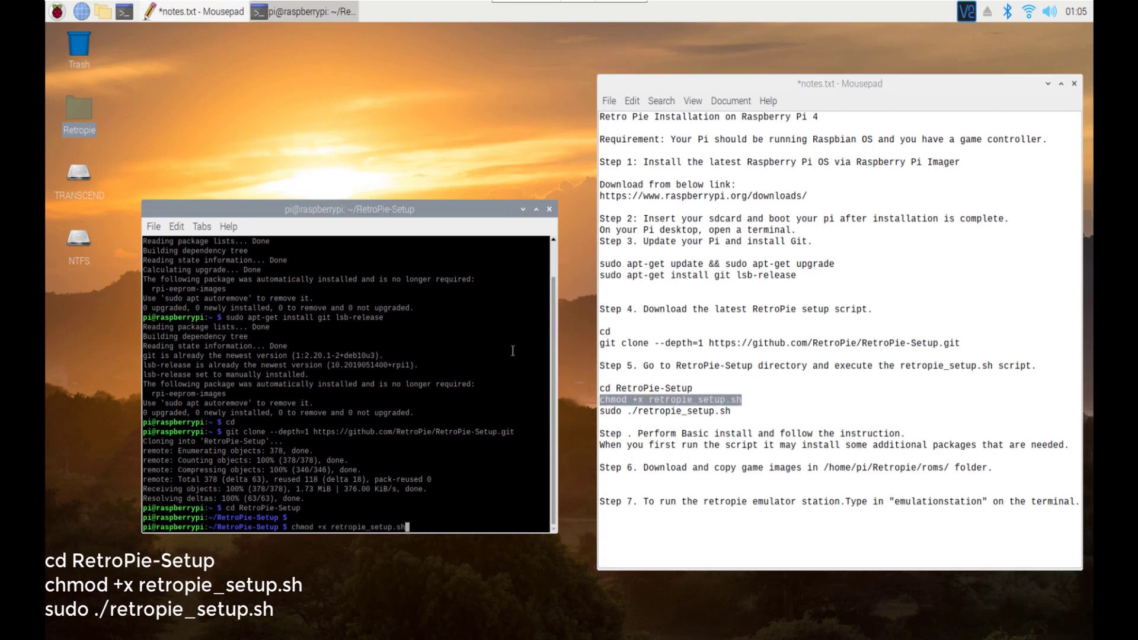
key("Return")
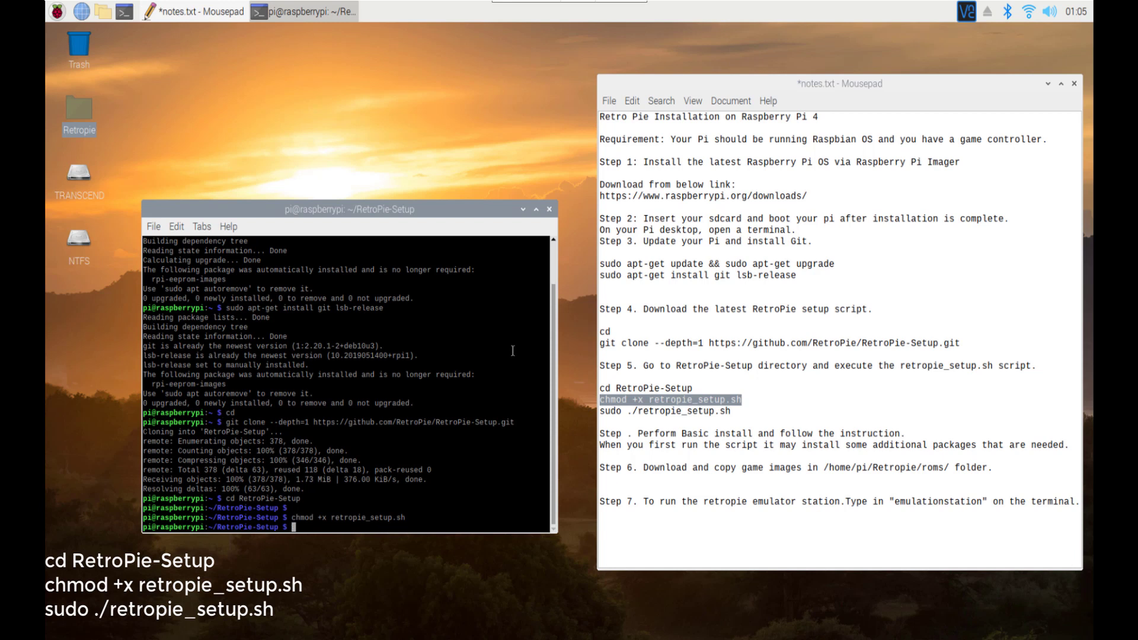
Launch the setup script with 'sudo ./retropie_setup.sh' copied from the notes.
left_click(736, 411)
left_click_drag(733, 410, 590, 411)
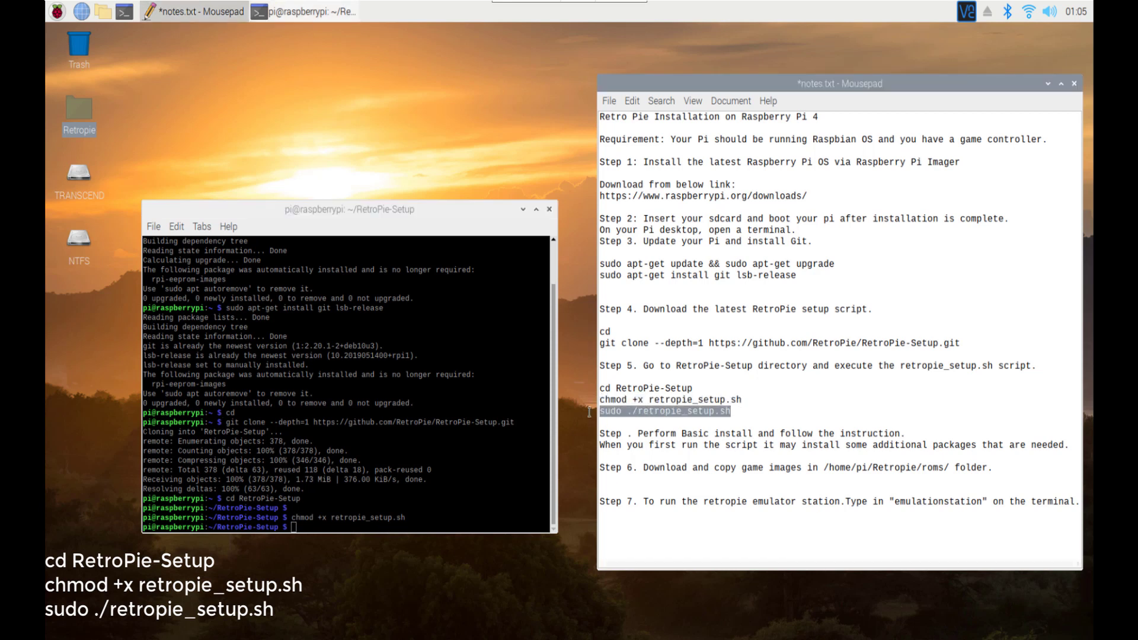
right_click(491, 468)
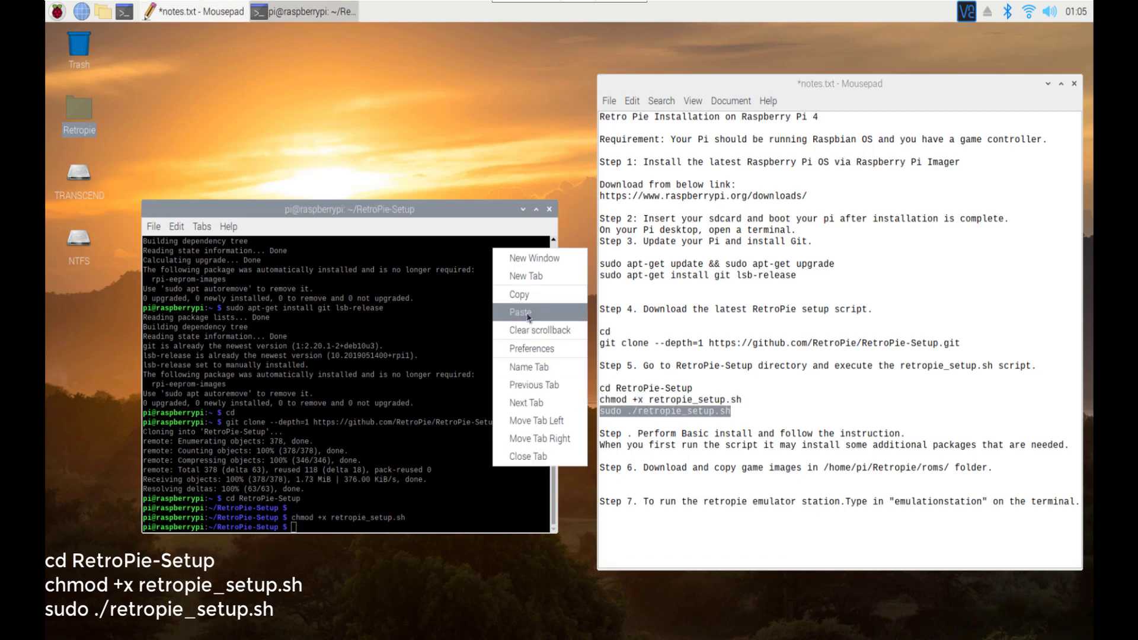
left_click(514, 330)
key("Return")
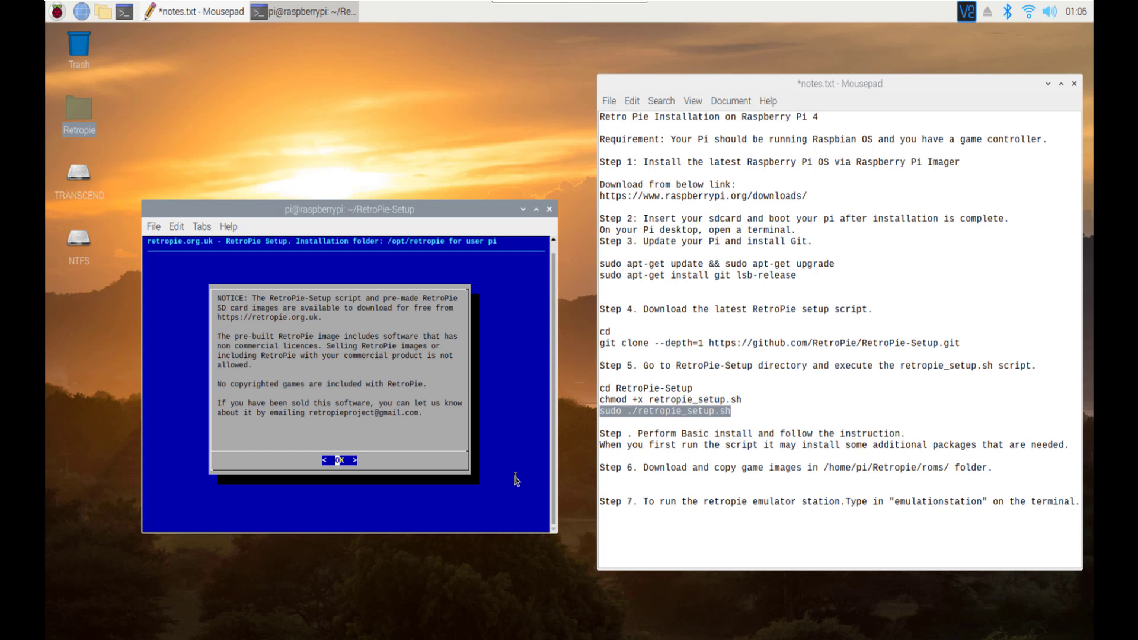
Dismiss the licence notice, choose Basic install, and move to Yes on the confirmation.
key("Return")
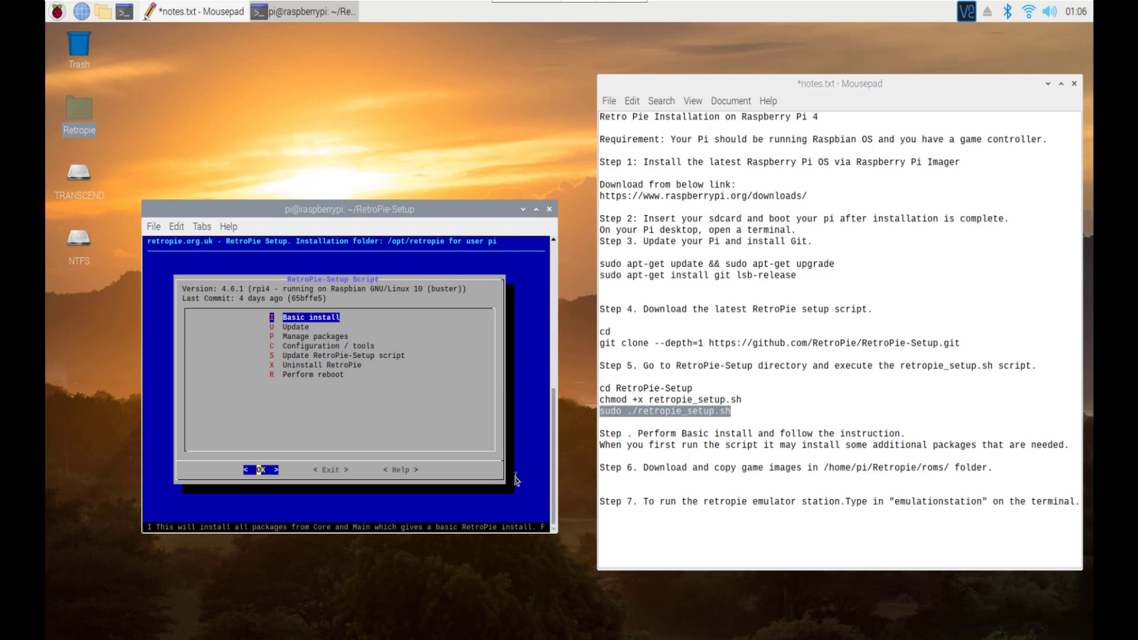
key("Return")
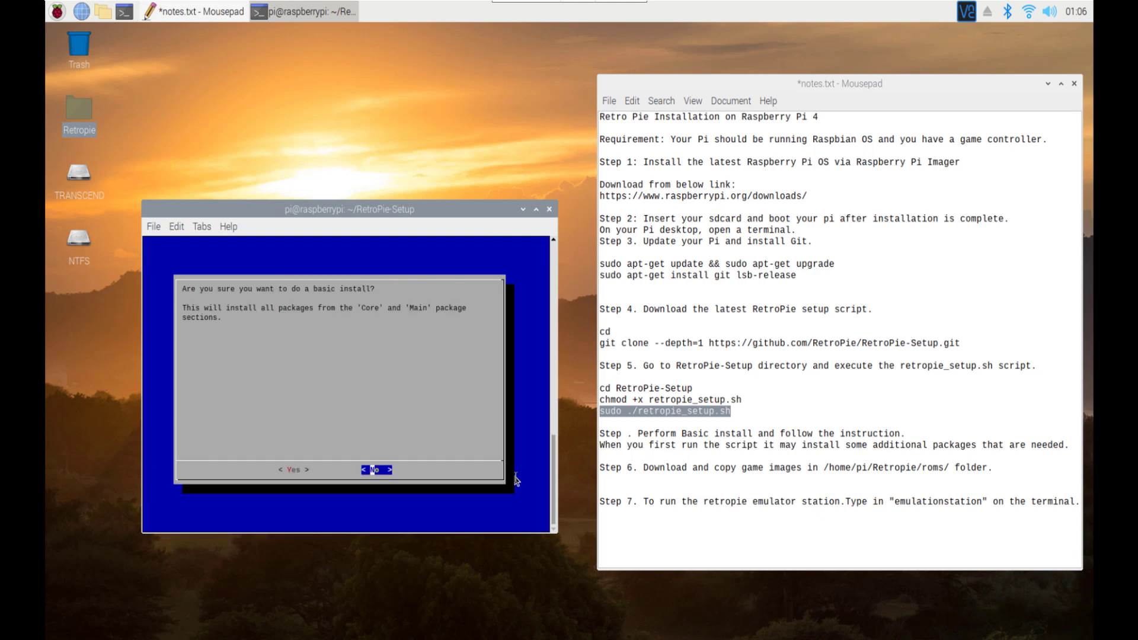
key("Left")
Confirm Yes to install all Core and Main packages, waiting until the main menu returns.
key("Return")
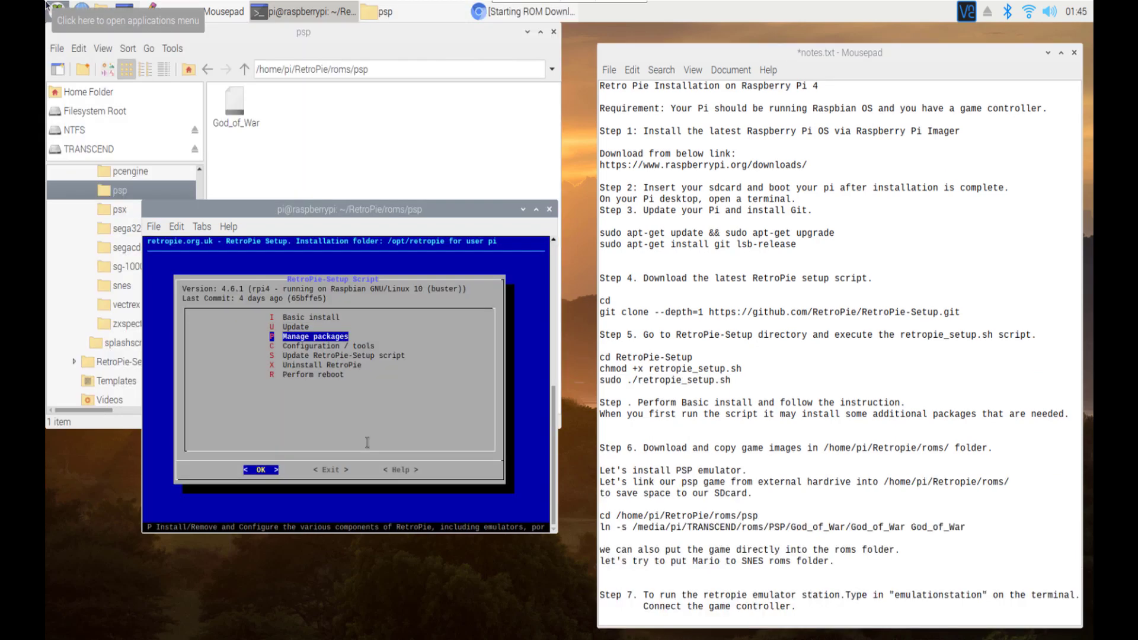
Install package 135 ppsspp from the optional packages using the pre-compiled binary.
key("Return")
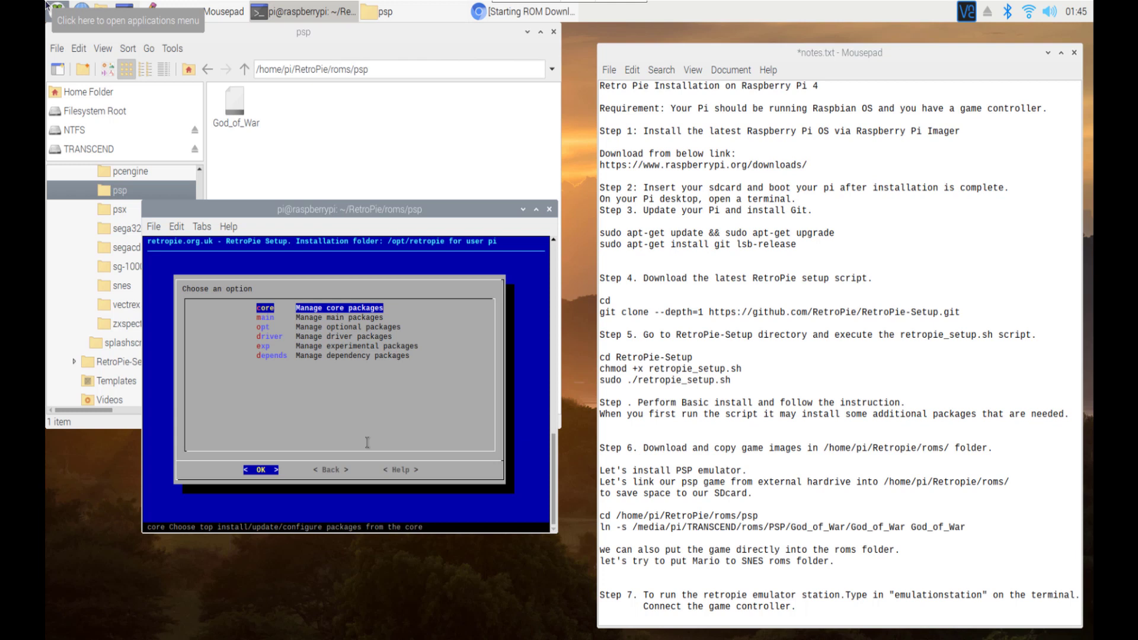
key("Down")
key("Down")
key("Return")
key("Down")
key("Down")
key("Down")
key("Down")
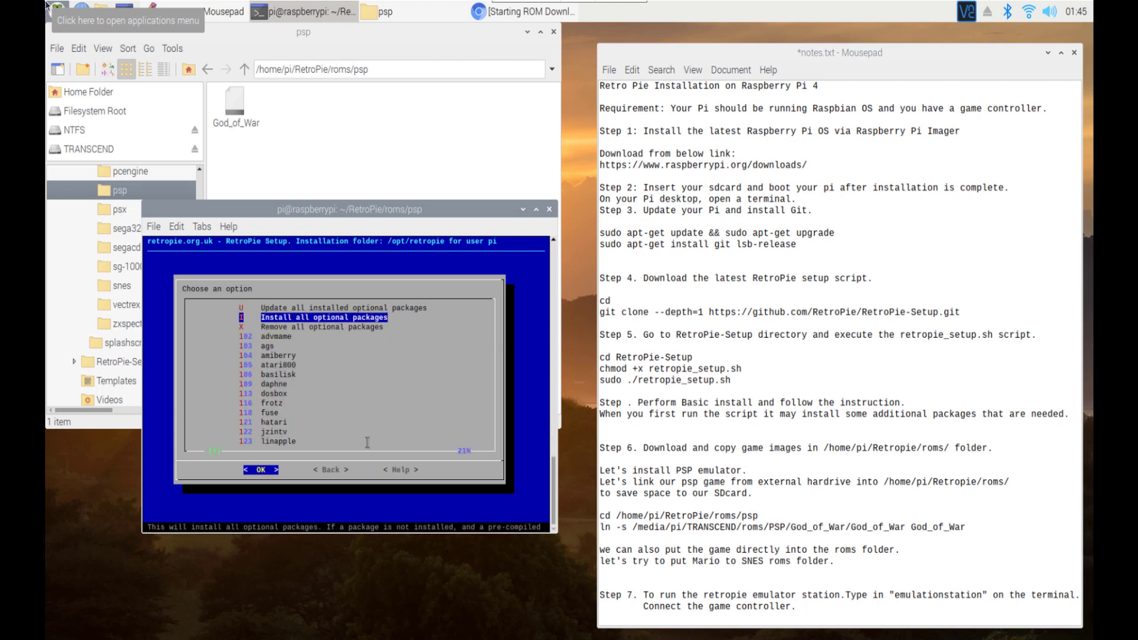
key("Down")
key("Down")
key("Down")
key("Down")
key("Down")
key("Down")
key("Down")
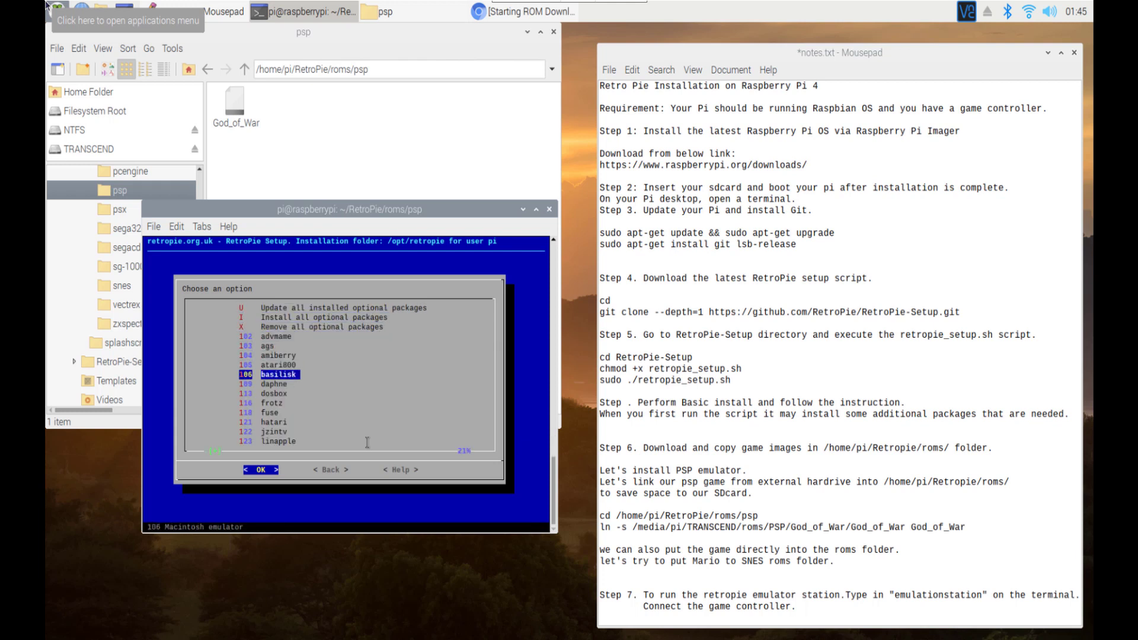
key("Down")
key("Down")
key("Down")
key("Down")
key("Down")
key("Down")
key("Down")
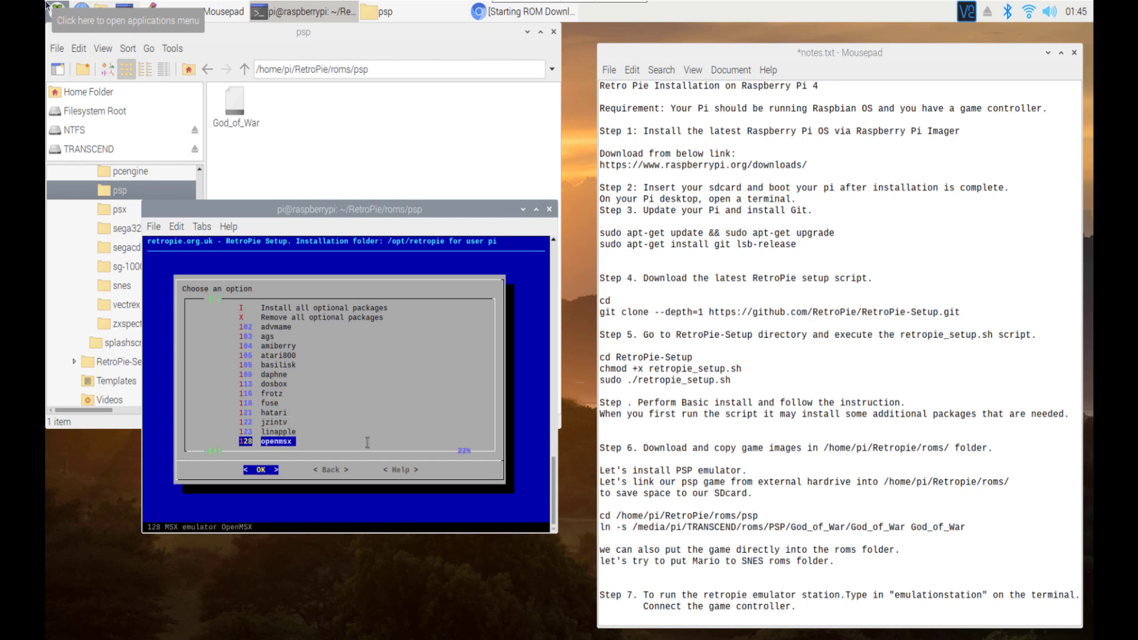
key("Up")
key("Up")
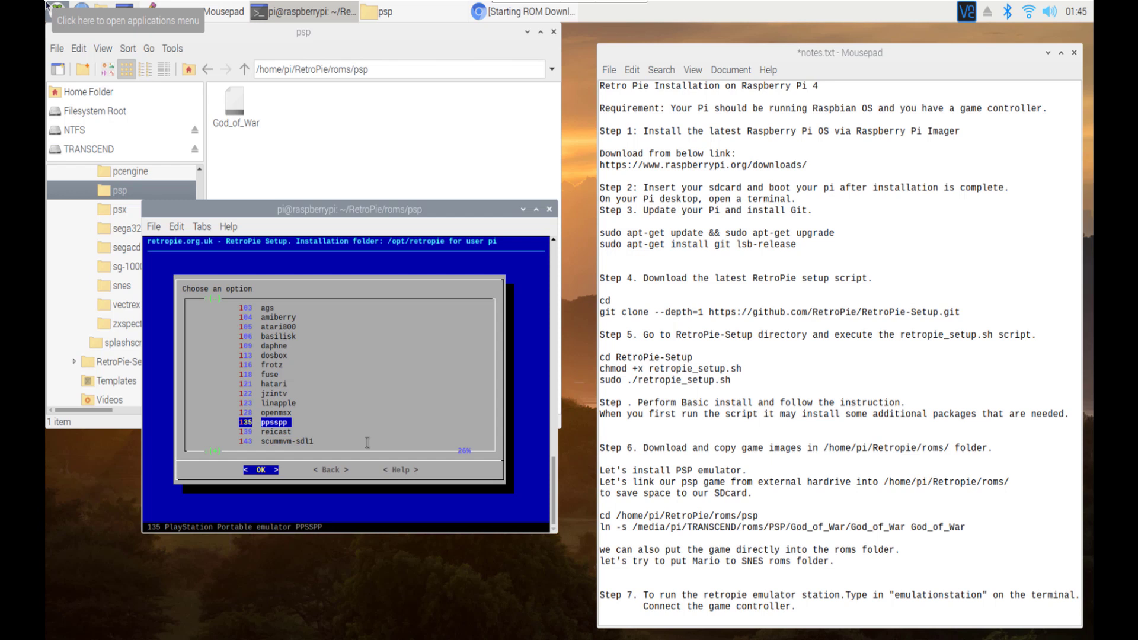
key("Return")
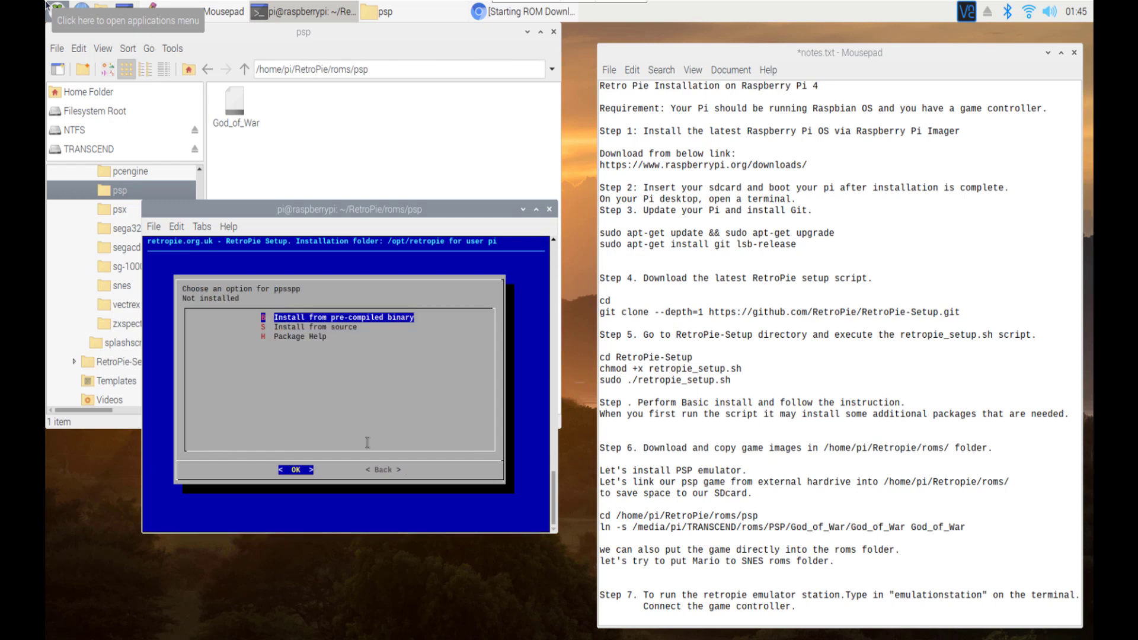
key("Return")
key("Left")
key("Return")
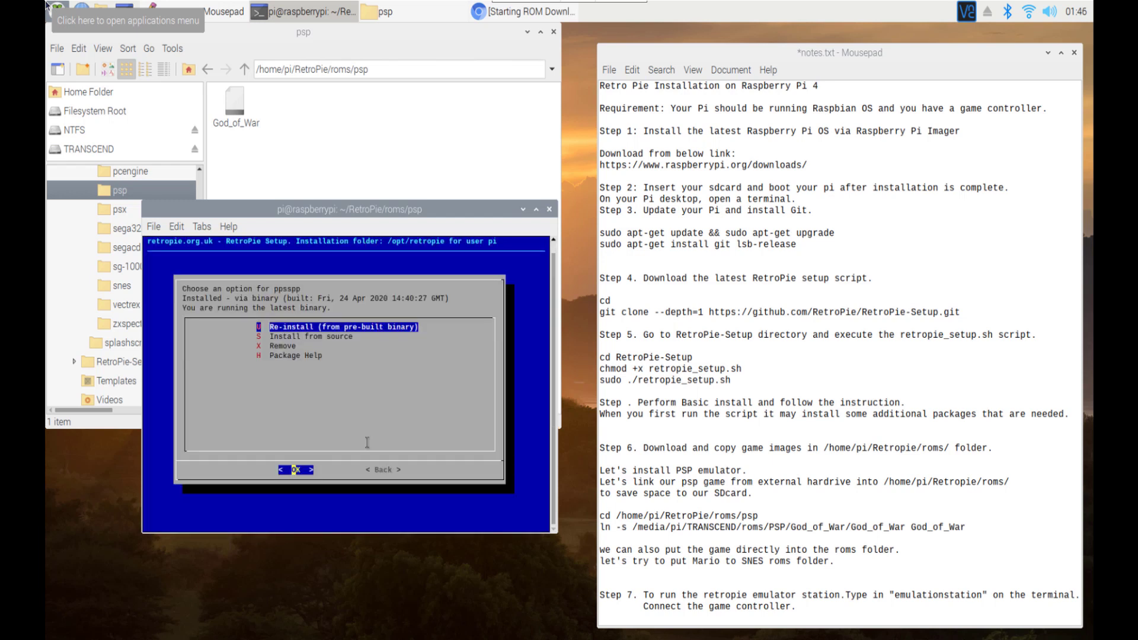
Back out of the ppsspp options and package menus to the RetroPie-Setup main menu.
key("Down")
key("Down")
key("Down")
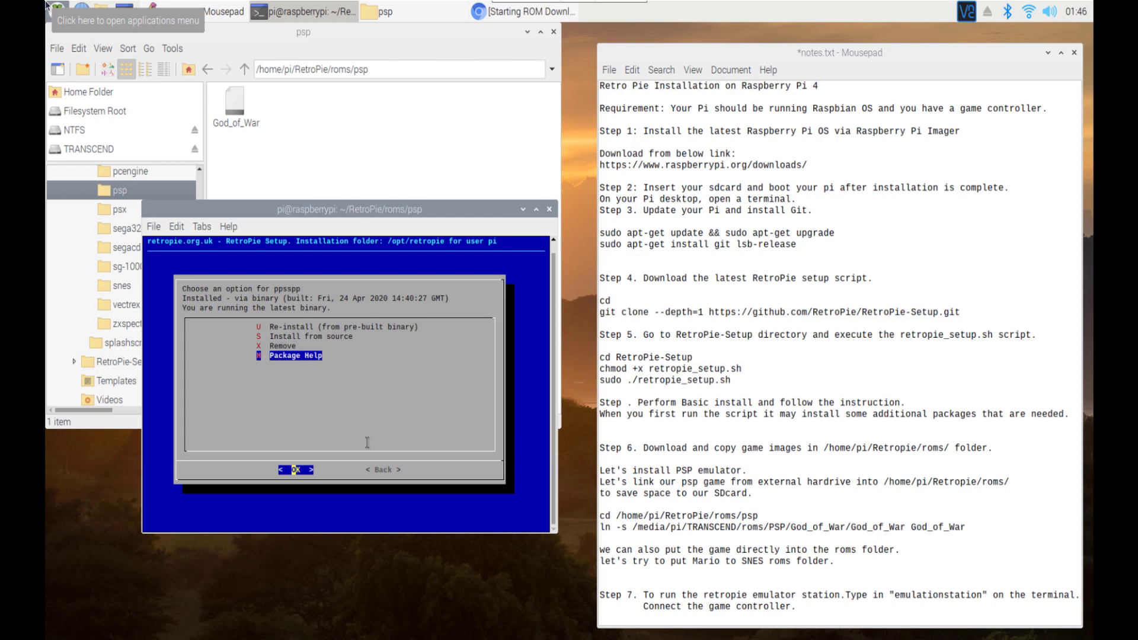
key("Right")
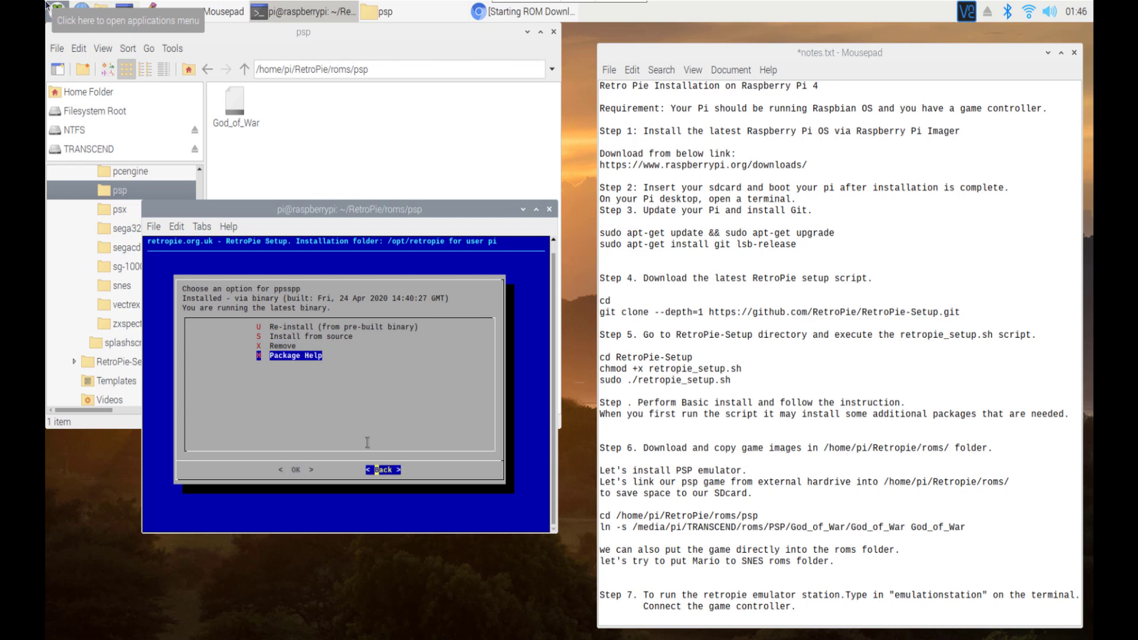
key("Return")
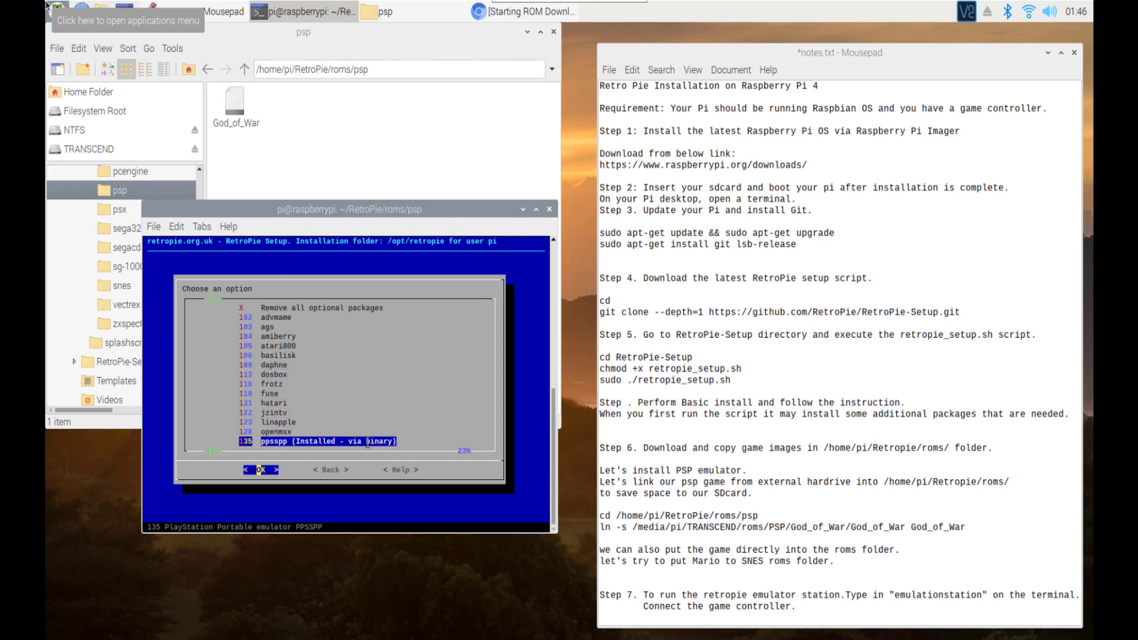
key("Escape")
key("Return")
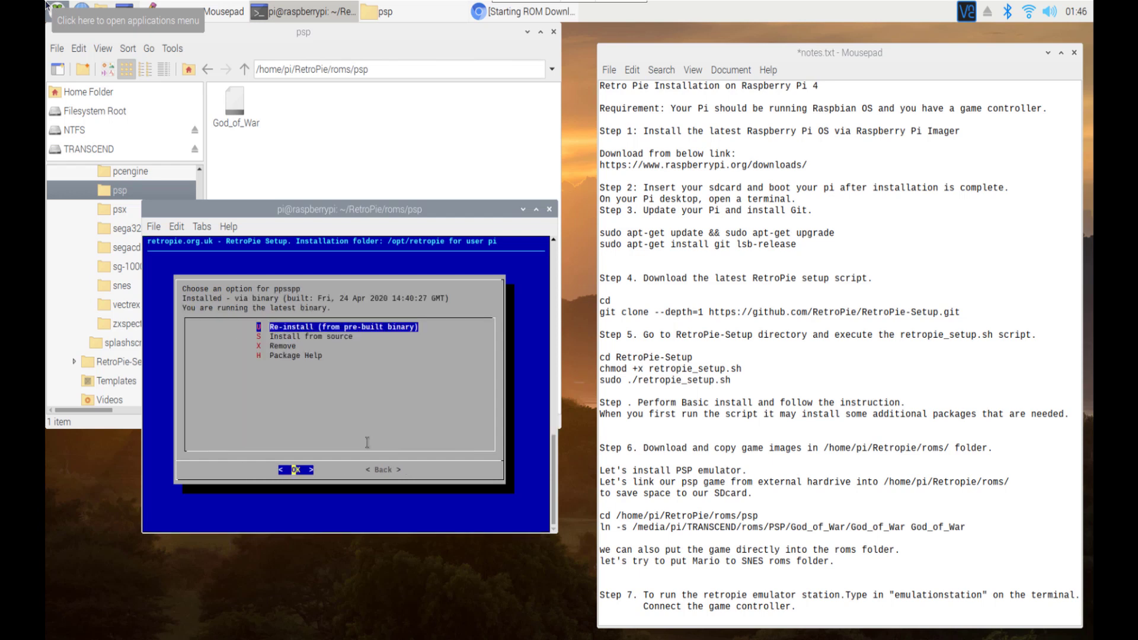
key("Right")
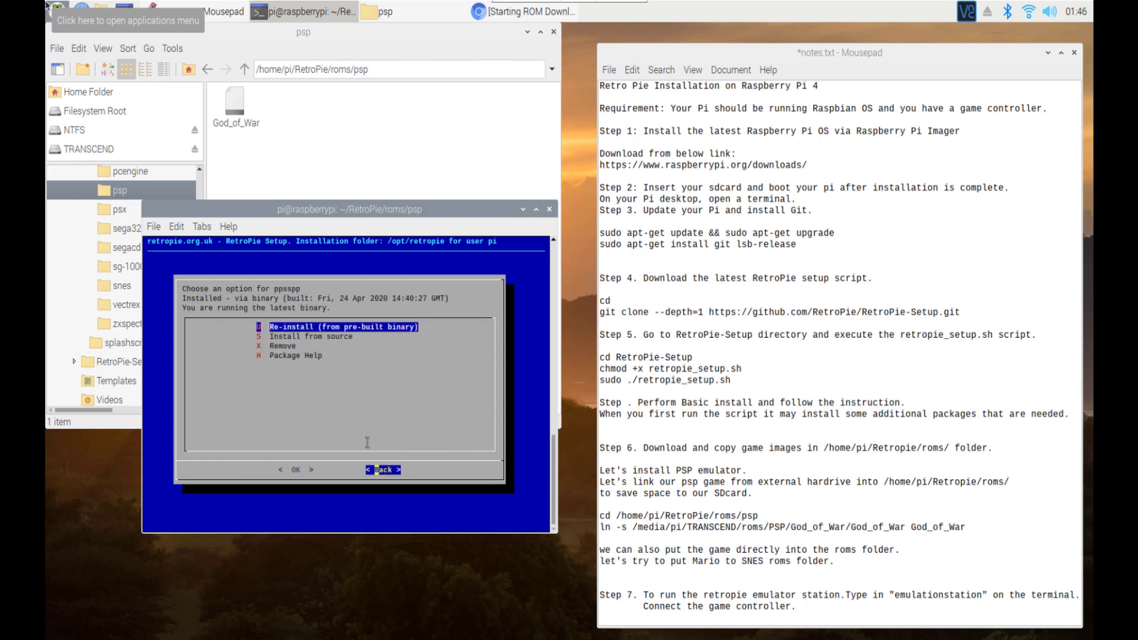
key("Return")
key("Right")
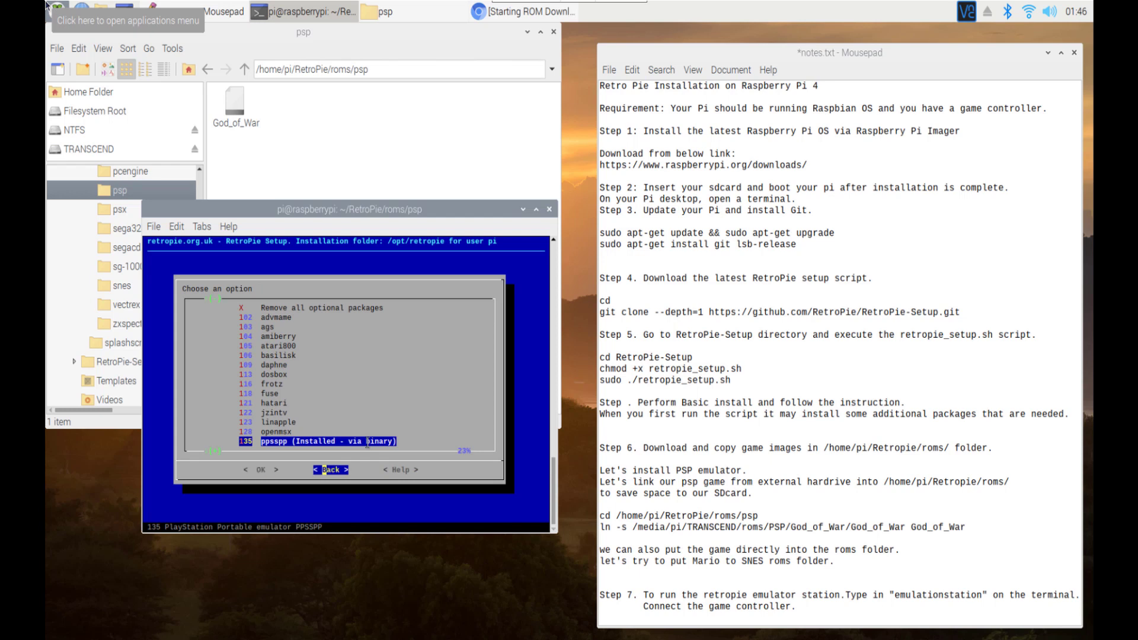
key("Return")
key("Right")
key("Return")
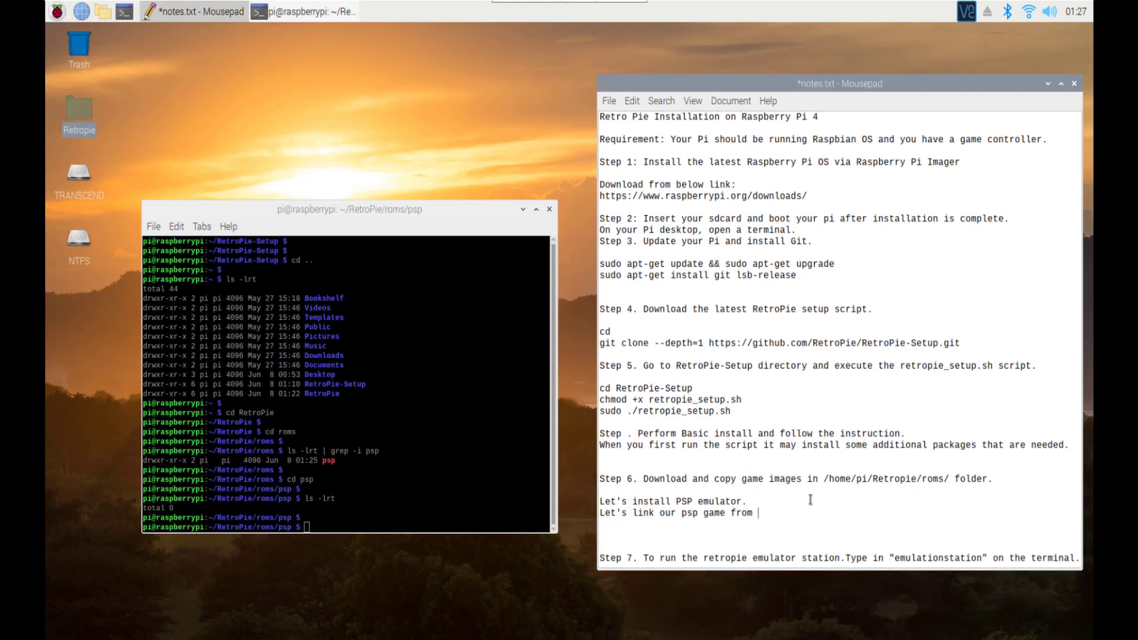
Select the path /media/pi/TRANSCEND/roms/PSP/God_of_War in the file manager's path bar.
type("external hardrive into /home/pi/Retropie/roms/.")
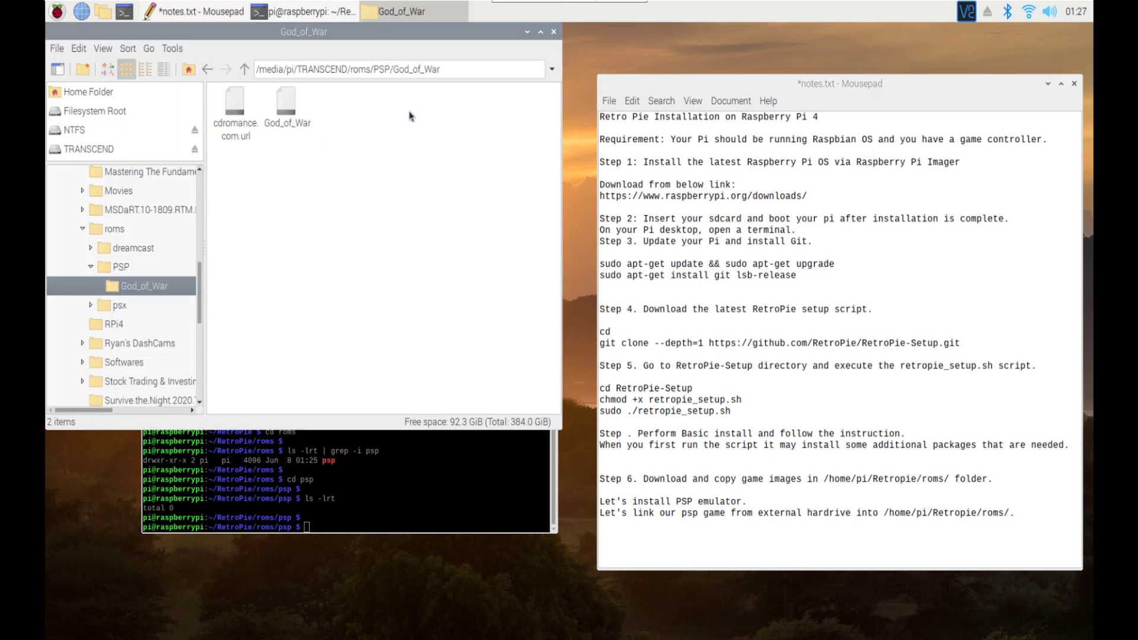
left_click(434, 70)
left_click_drag(434, 70, 253, 70)
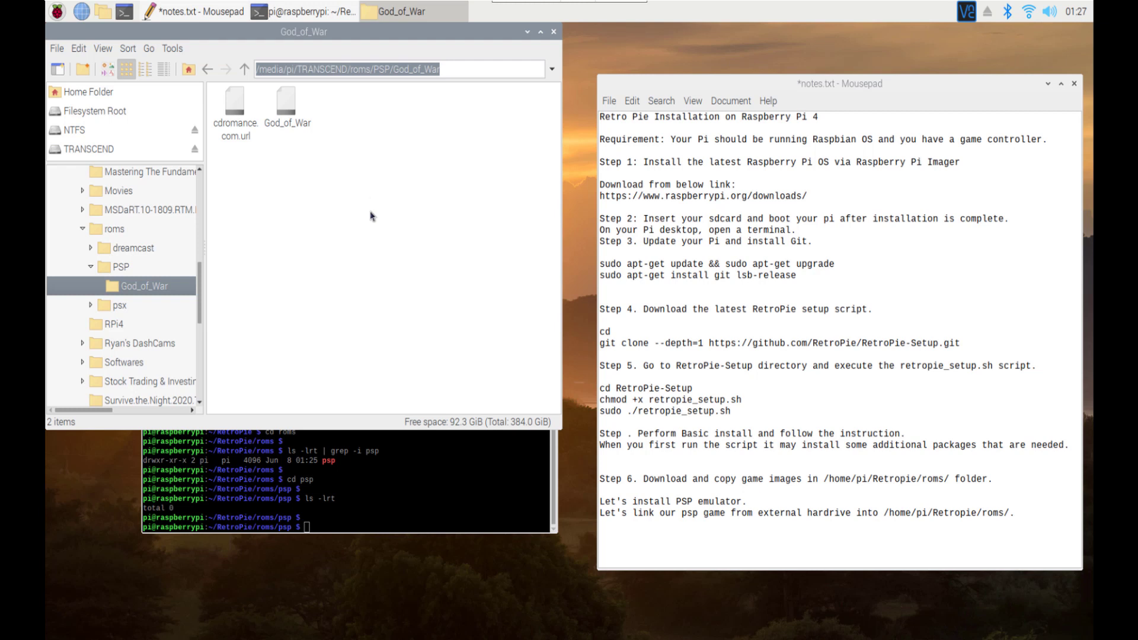
left_click(380, 514)
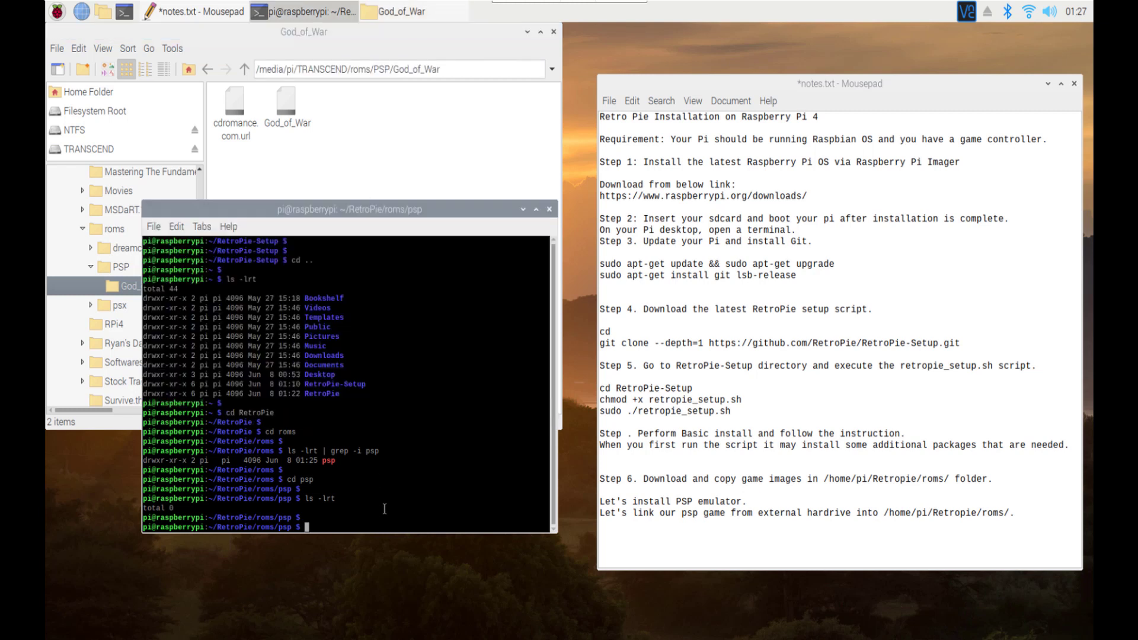
Create the God_of_War symlink with the ln -s command, then list the folder with ls -lrt.
type("ln -s")
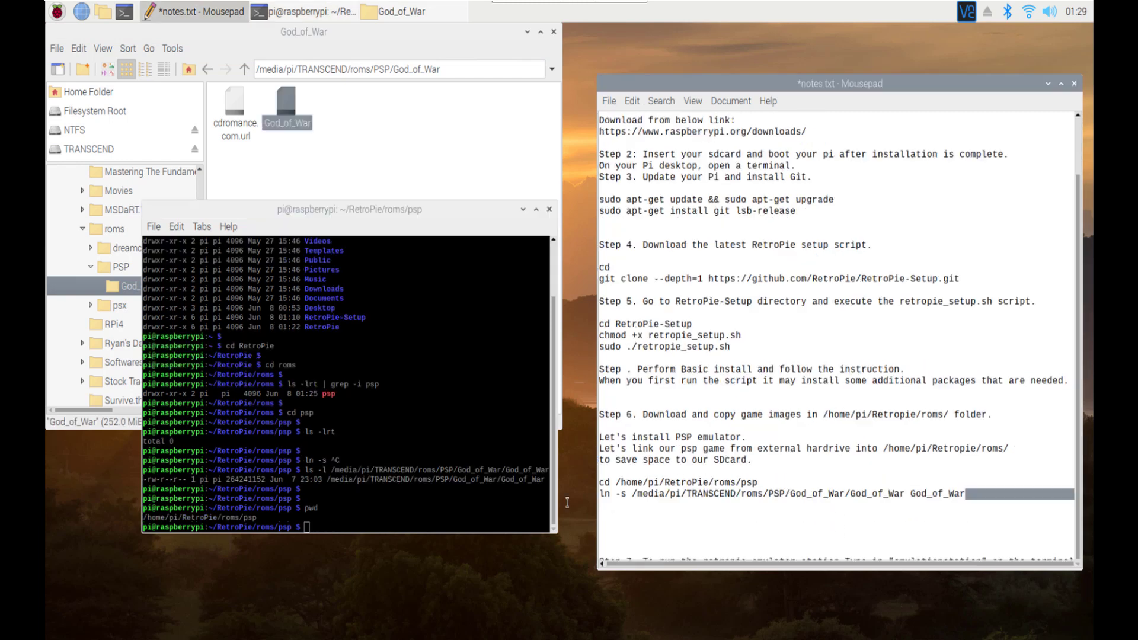
left_click_drag(577, 495, 581, 493)
right_click(445, 504)
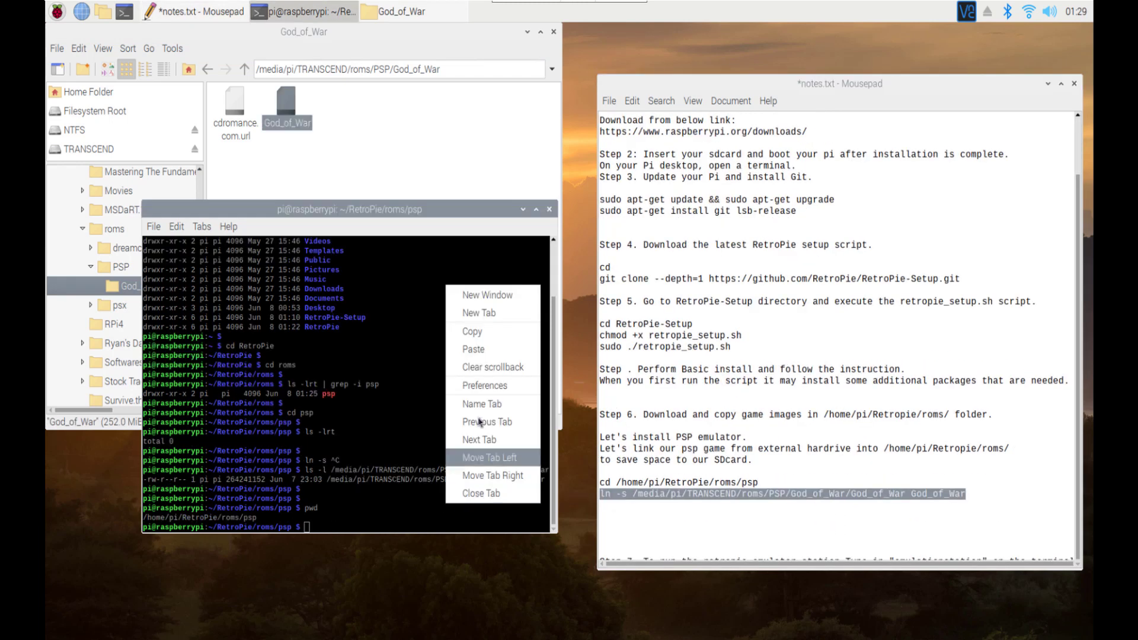
left_click(482, 362)
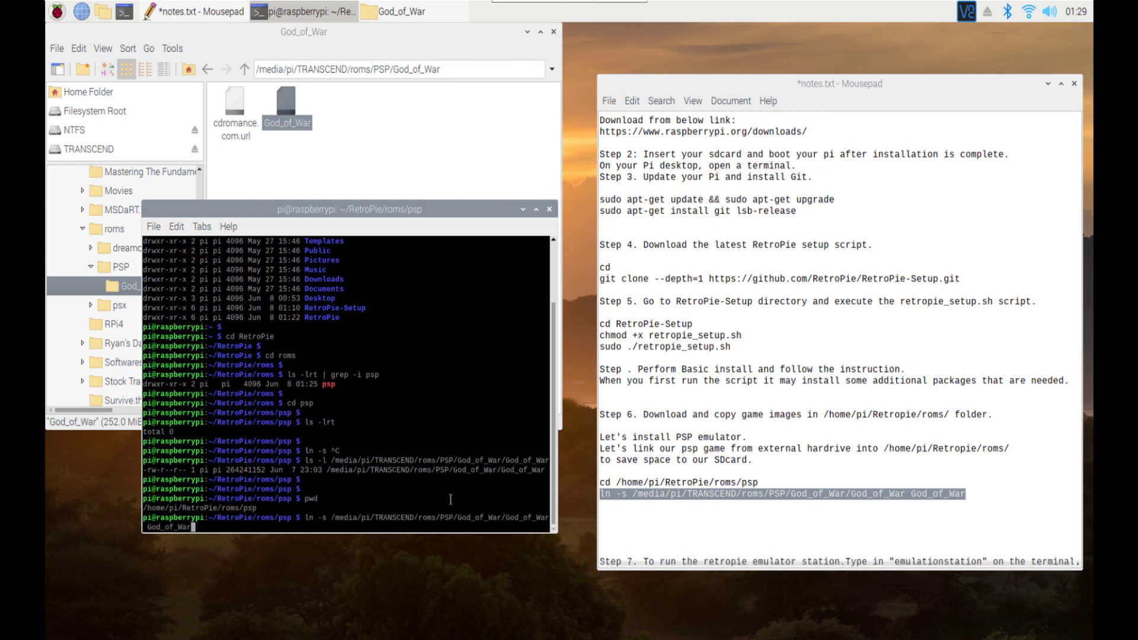
key("Return")
key("Return")
key("Return")
type("ls -lrt")
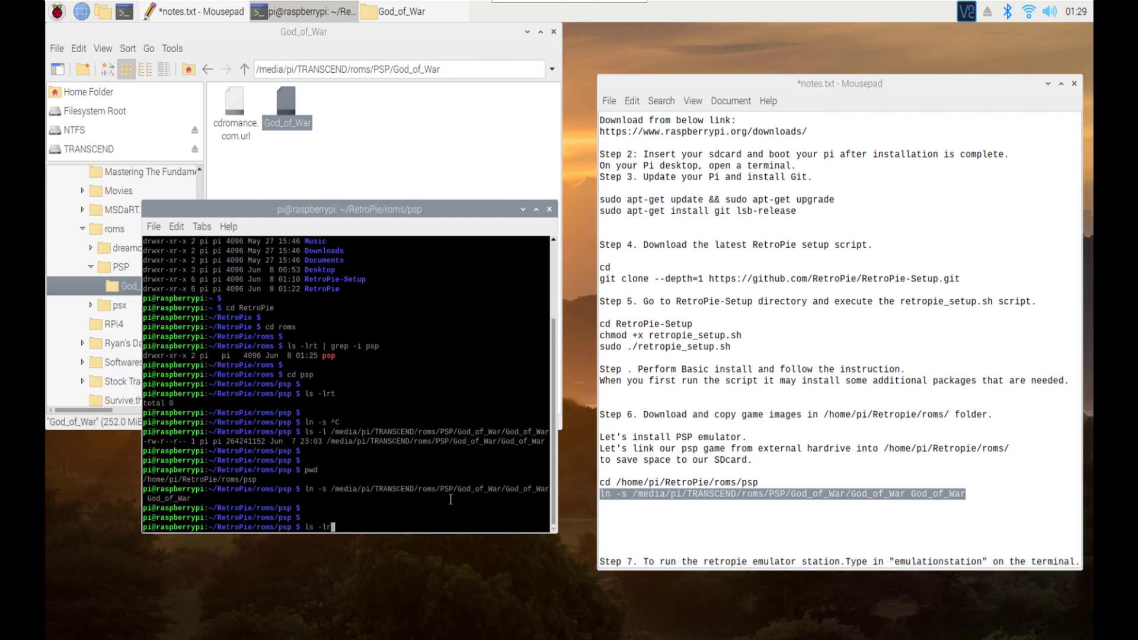
key("Return")
key("Return")
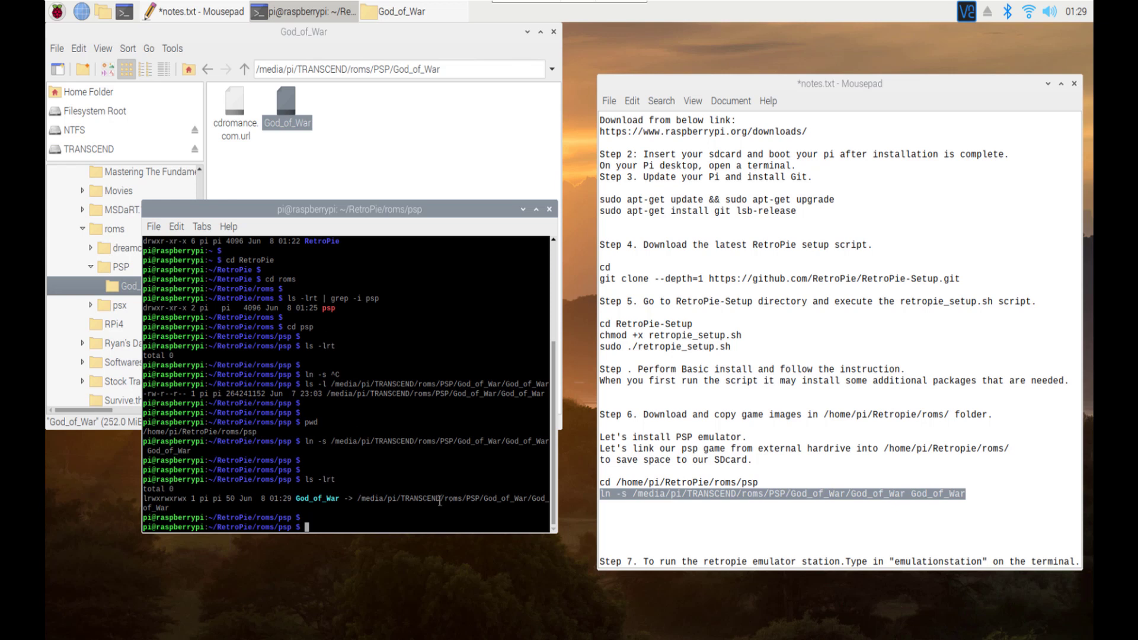
Add the note 'we can also put the gaeme directlry' below the link command.
left_click(741, 520)
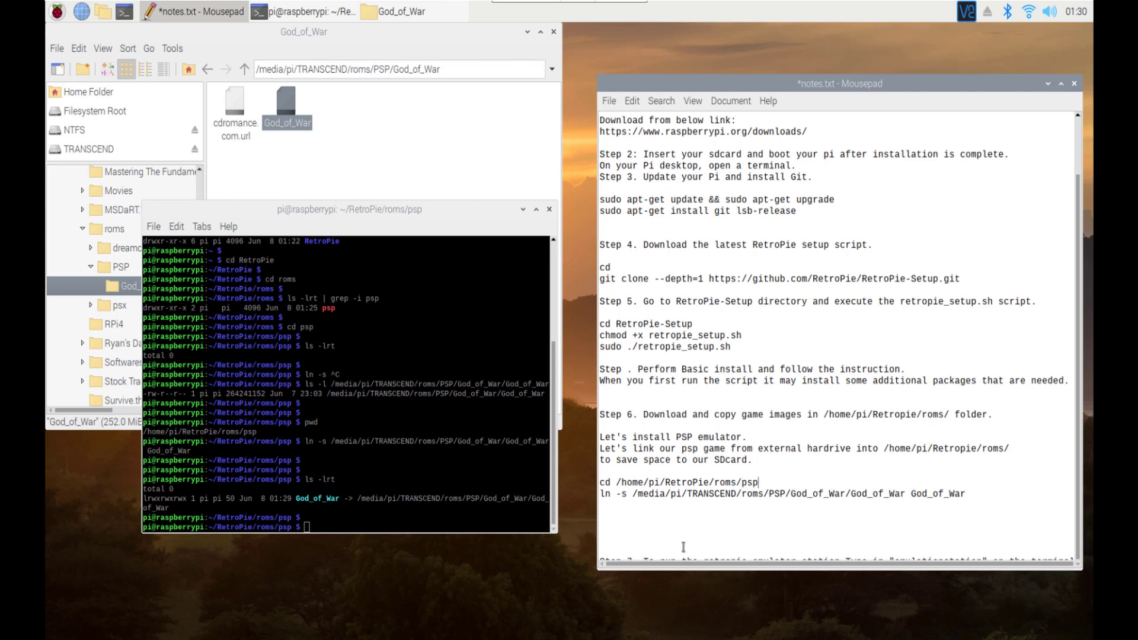
scroll(693, 536, "up", 1)
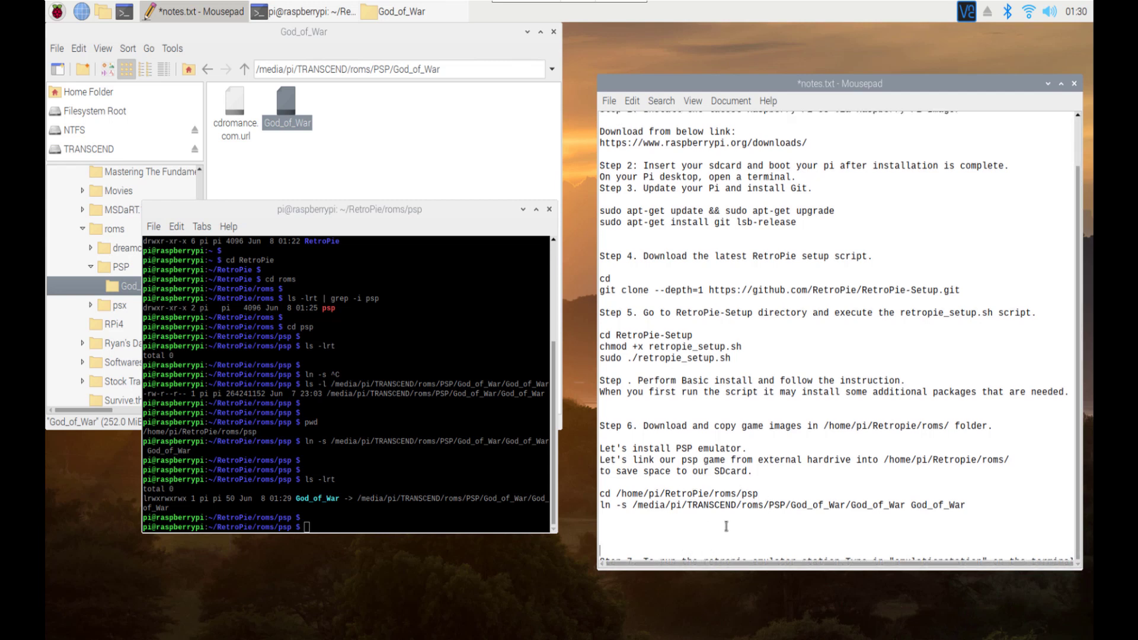
left_click(661, 528)
type("we can also put th")
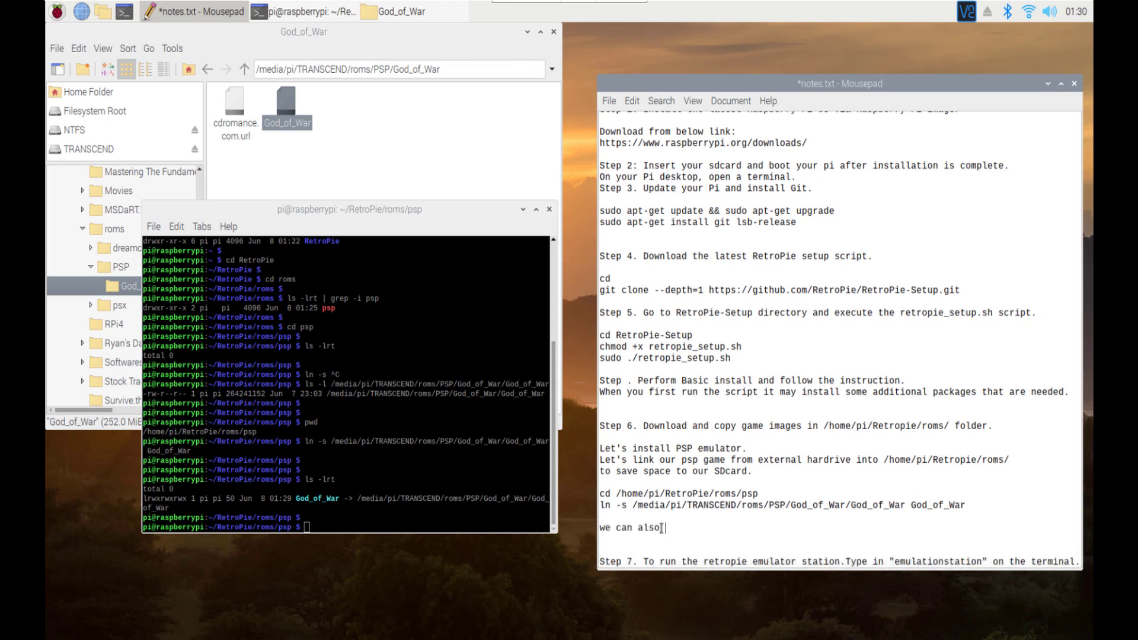
type("e gaeme directlry")
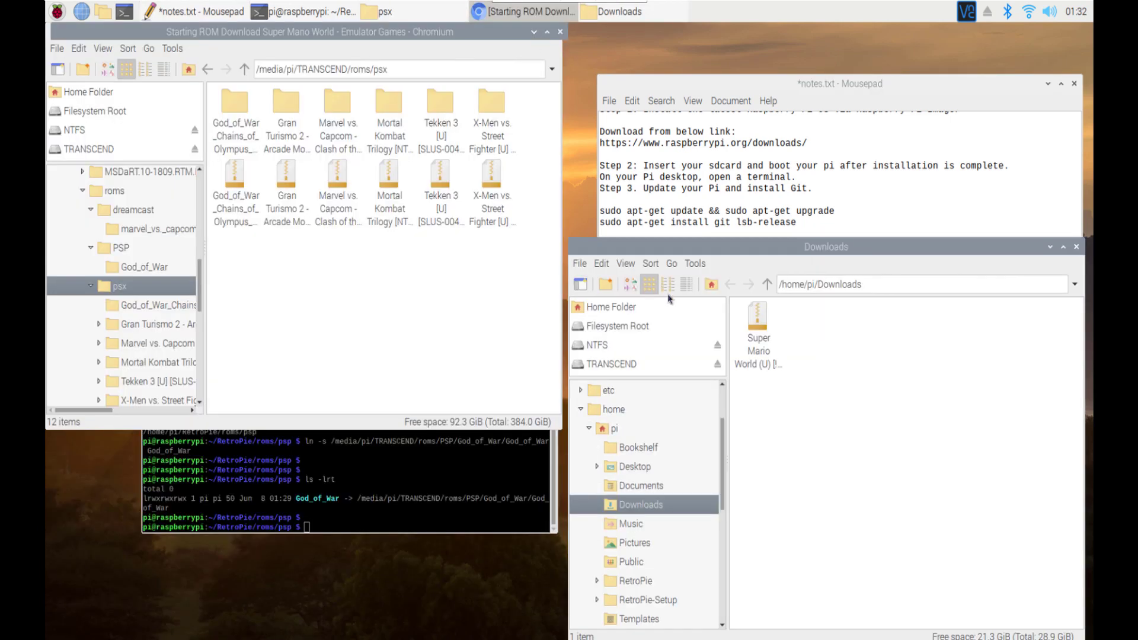
Extract the Super Mario World zip and rename the ROM to 'Super Mario World.smc'.
right_click(759, 332)
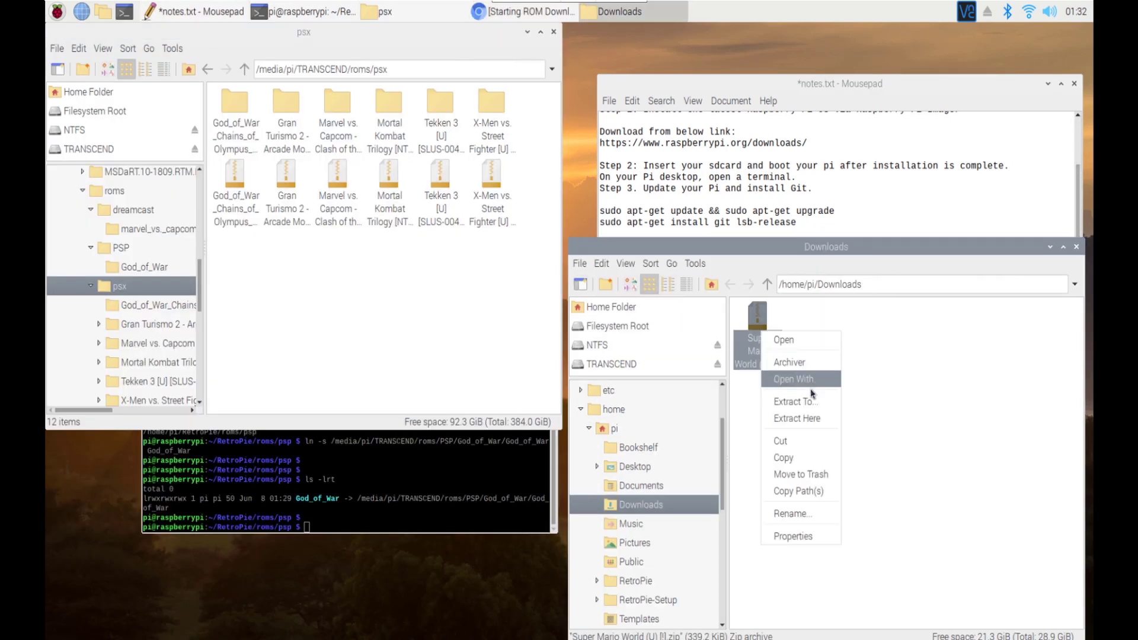
left_click(857, 448)
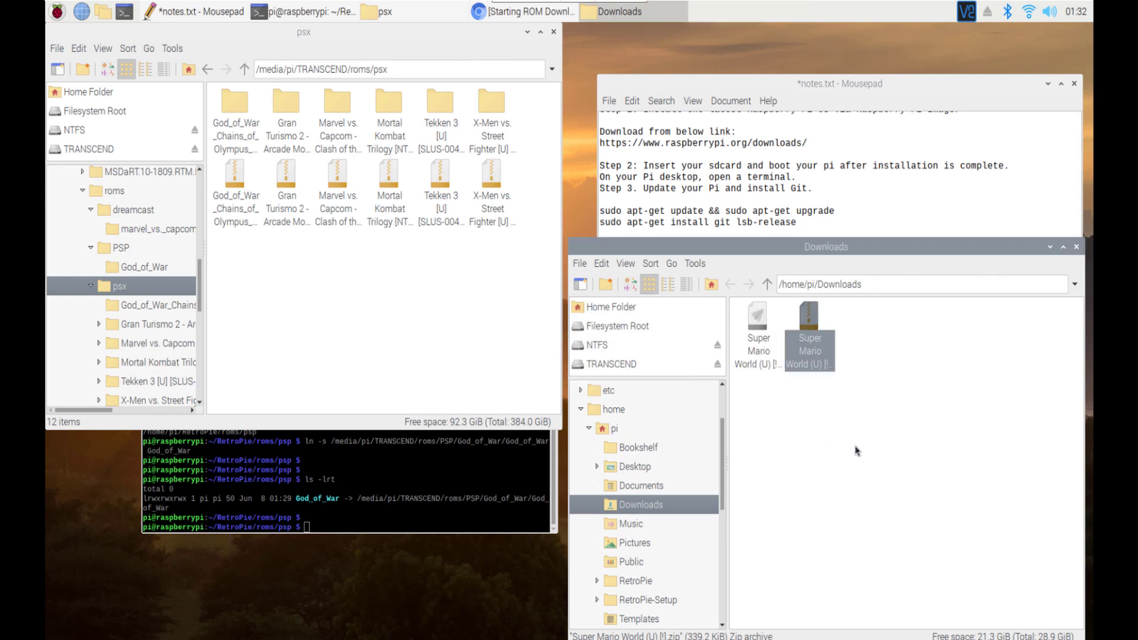
left_click(756, 333)
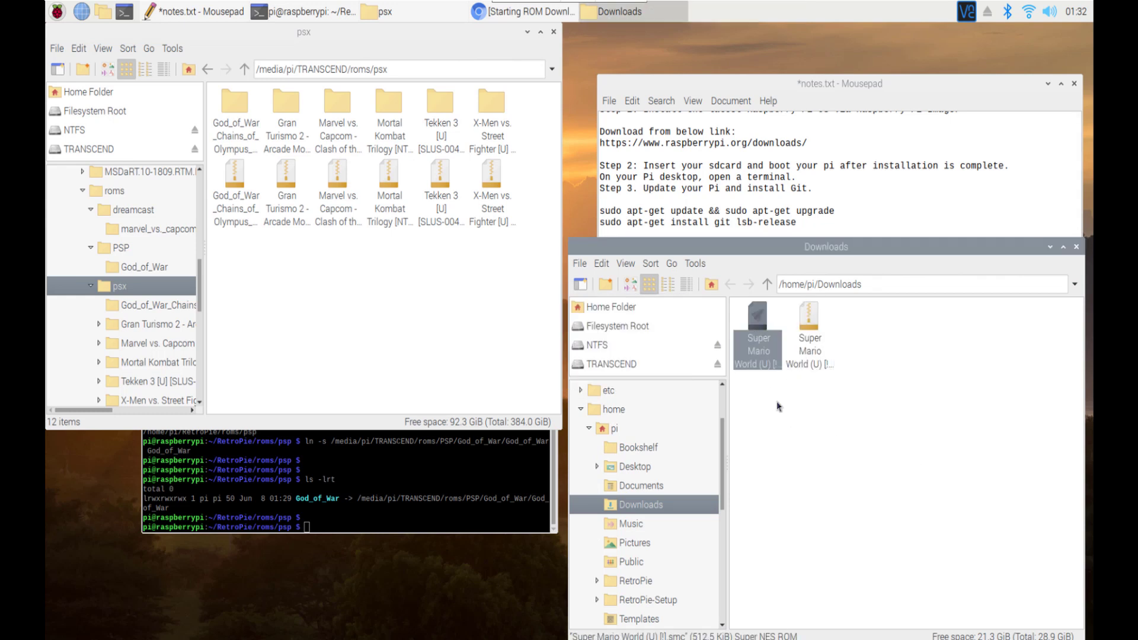
right_click(758, 353)
left_click(797, 479)
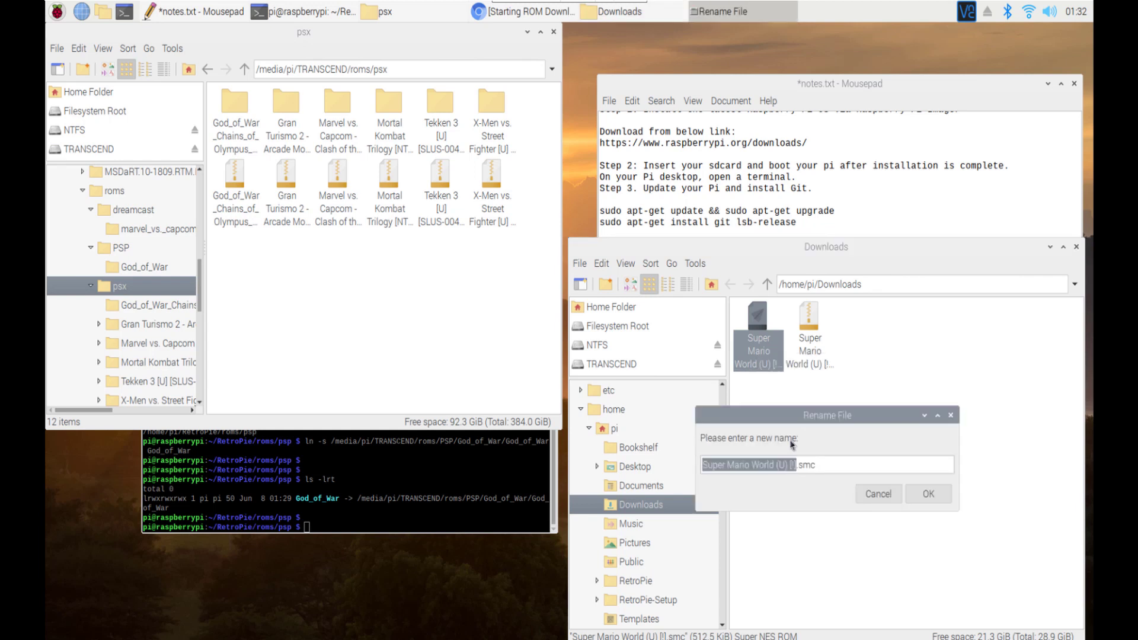
left_click(799, 464)
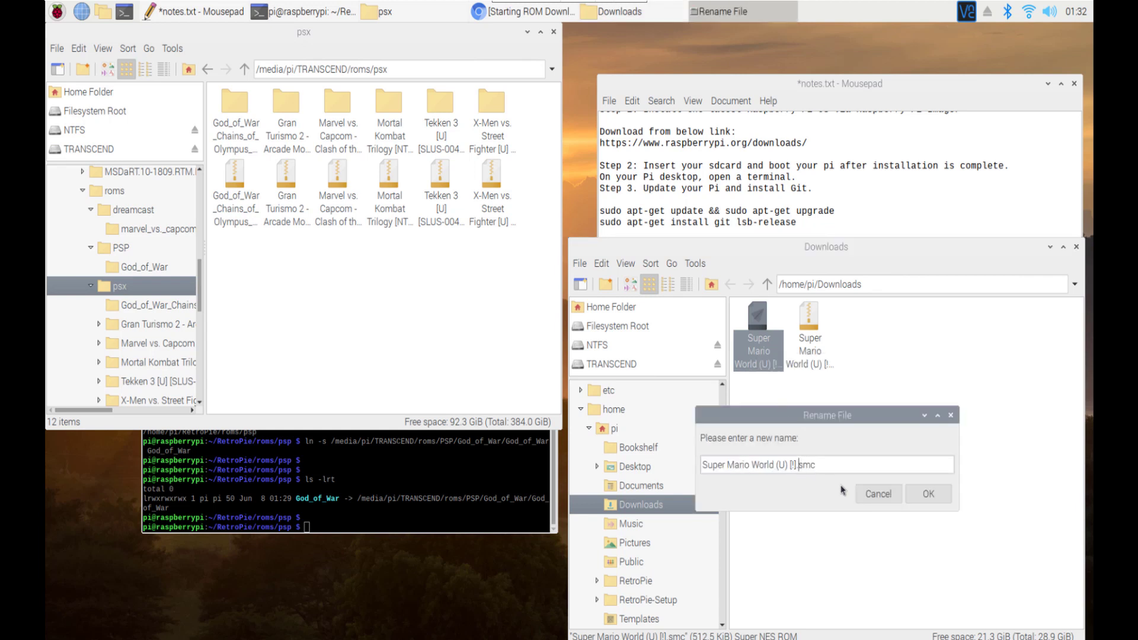
key("BackSpace")
key("BackSpace")
key("BackSpace")
key("BackSpace")
key("BackSpace")
key("BackSpace")
key("BackSpace")
key("BackSpace")
key("BackSpace")
type(".")
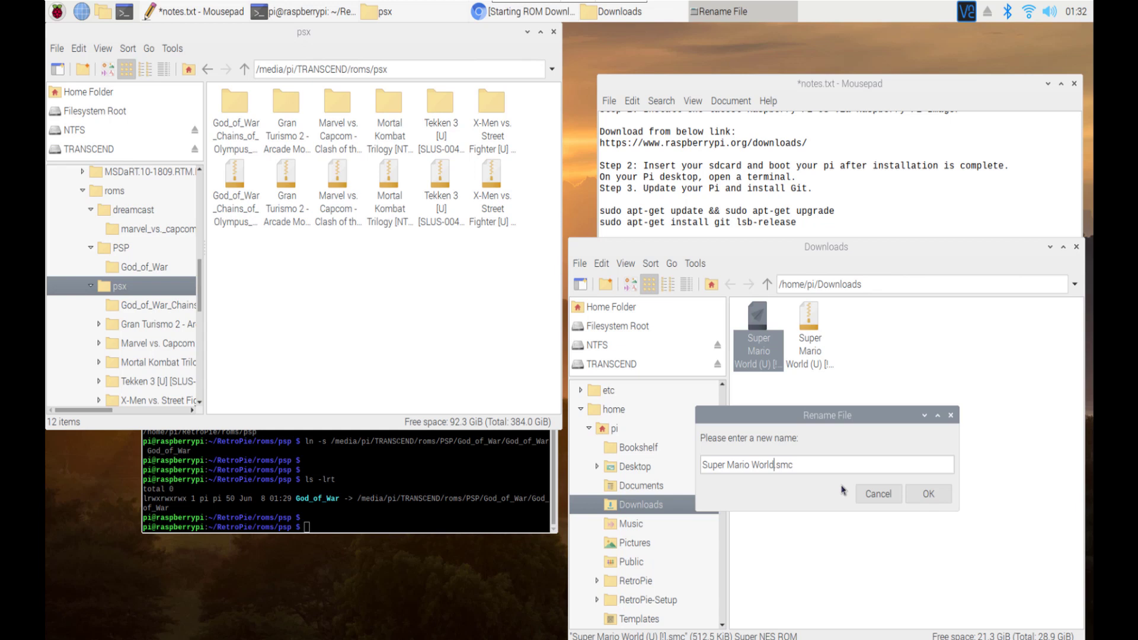
left_click(928, 494)
Copy Super Mario World.smc into ~/RetroPie/roms/snes and close the folder window.
right_click(764, 361)
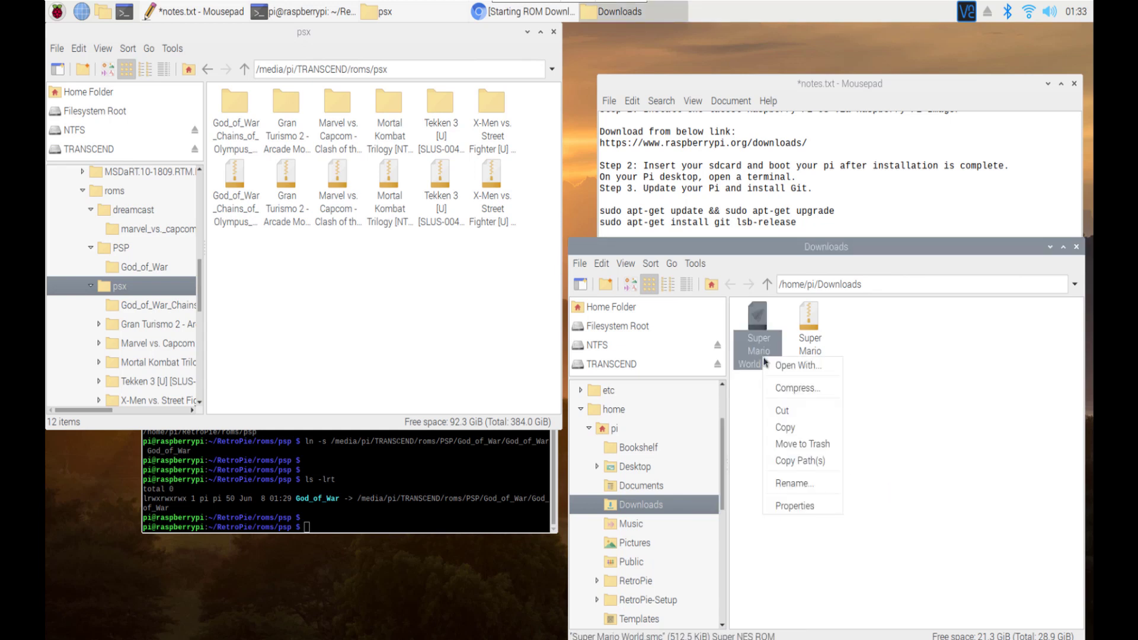
left_click(806, 433)
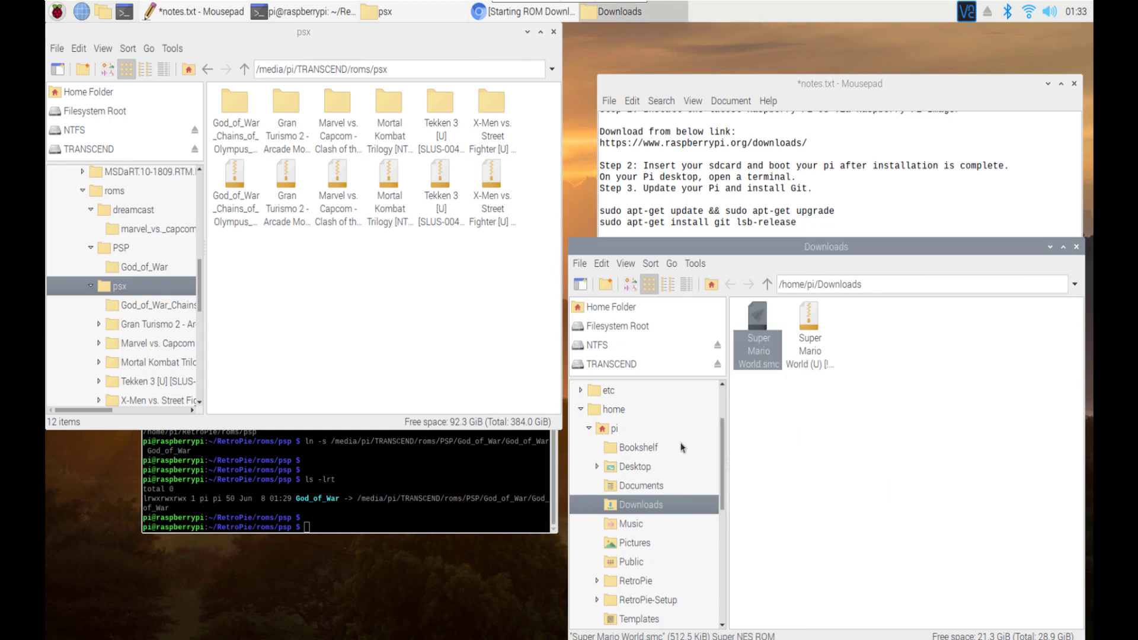
left_click(635, 581)
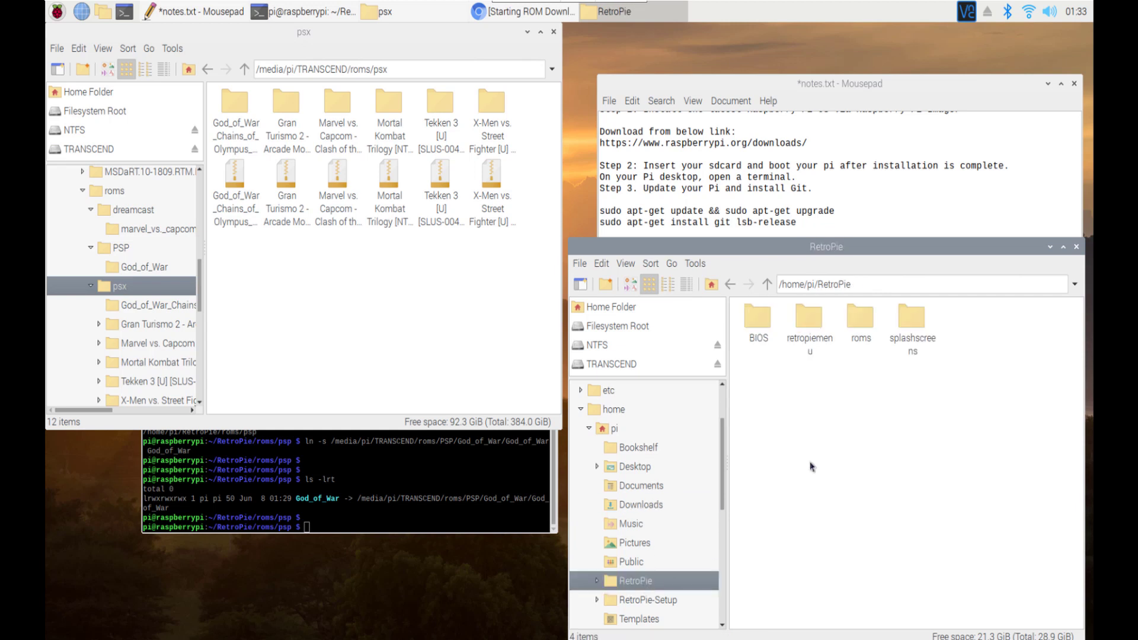
double_click(859, 332)
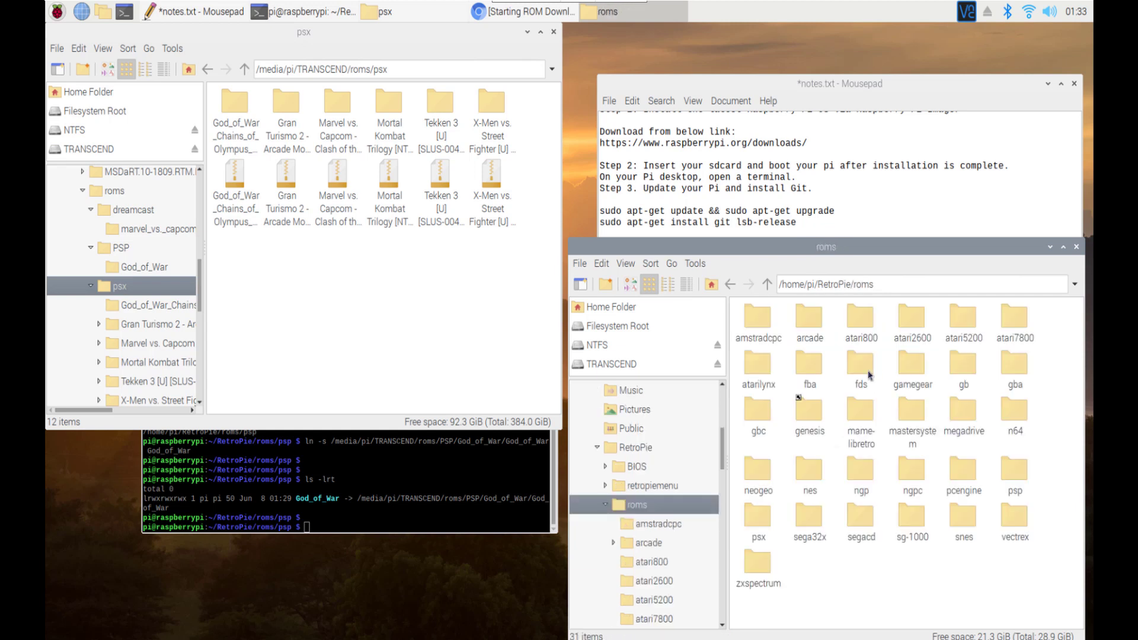
double_click(962, 518)
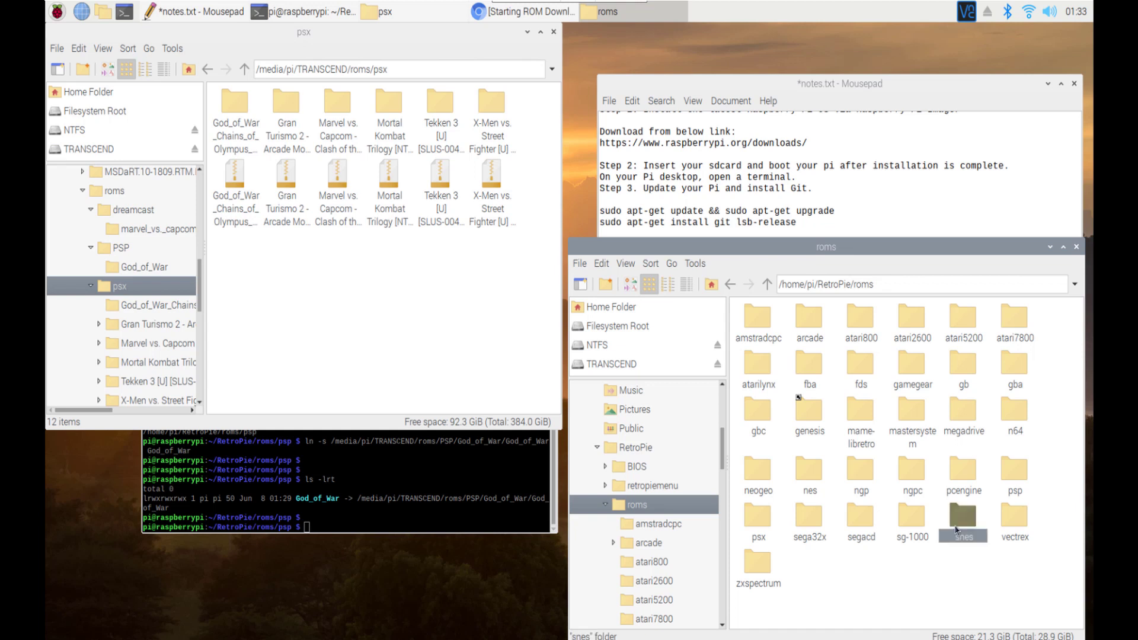
right_click(842, 493)
left_click(881, 537)
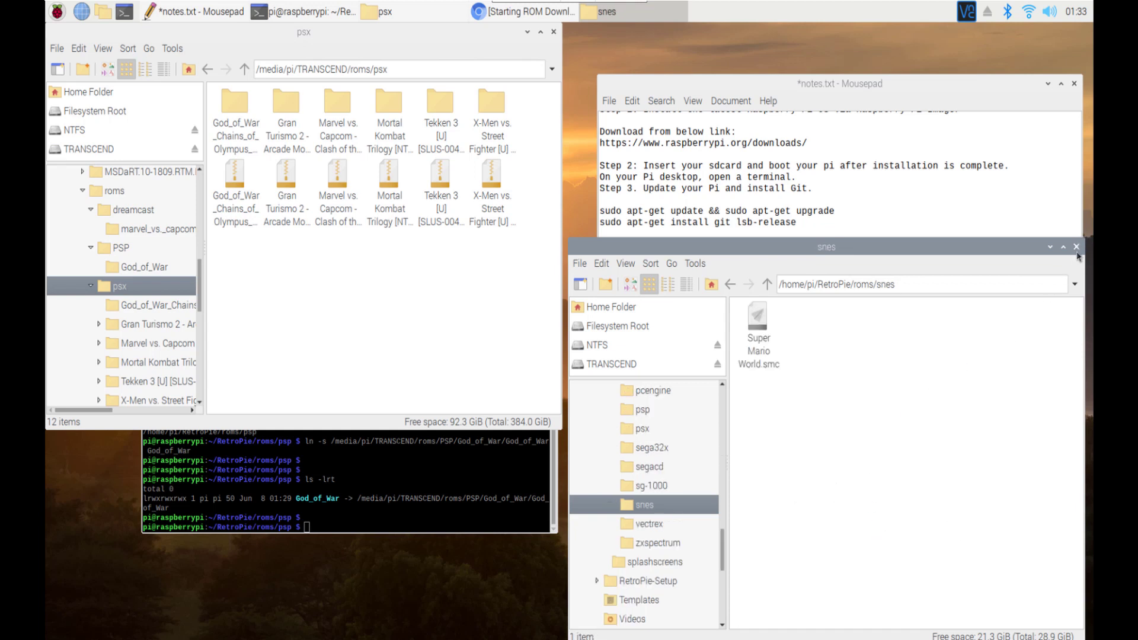
left_click(1076, 247)
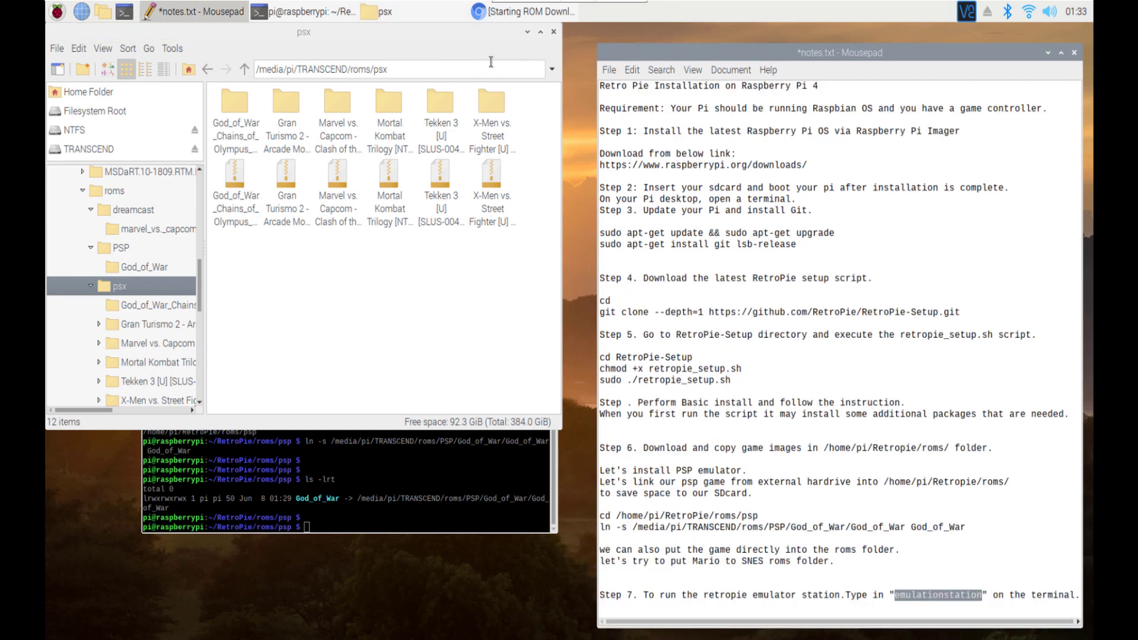
Minimize the psx file manager and start a new line after Step 7 in Mousepad.
left_click(527, 32)
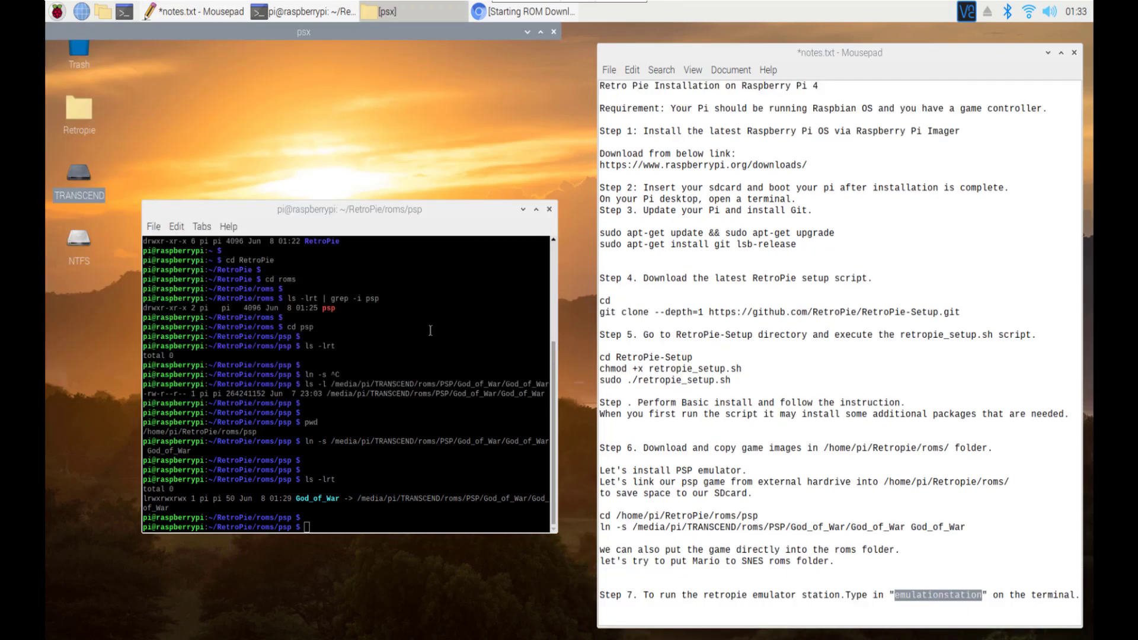
left_click(411, 463)
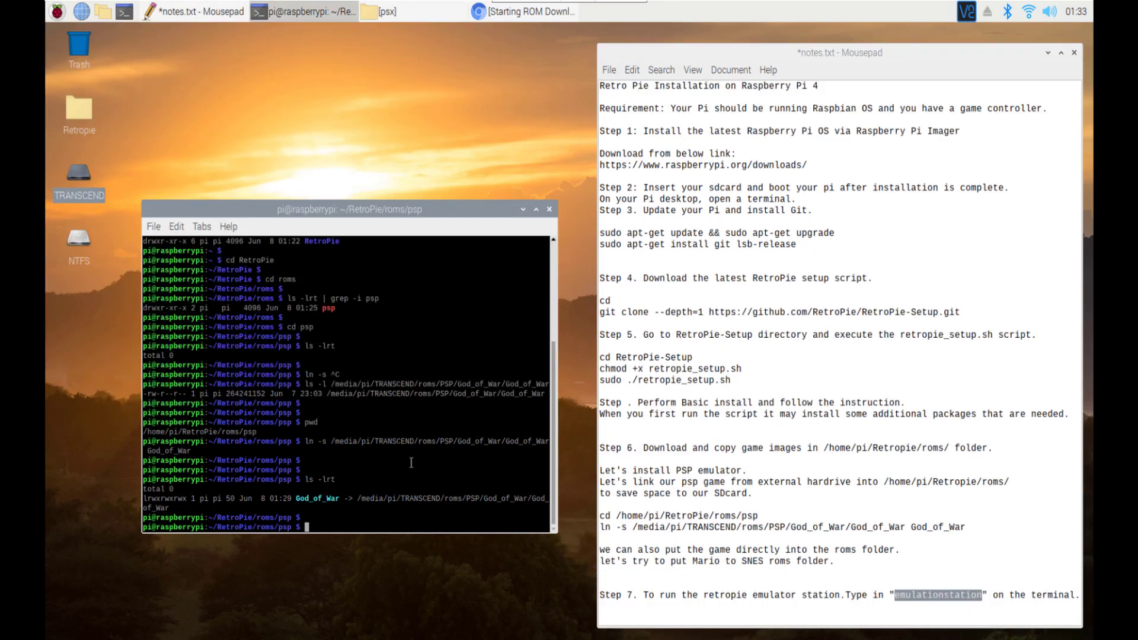
type("emulat")
key("BackSpace")
key("BackSpace")
key("BackSpace")
key("BackSpace")
key("BackSpace")
key("BackSpace")
left_click(642, 596)
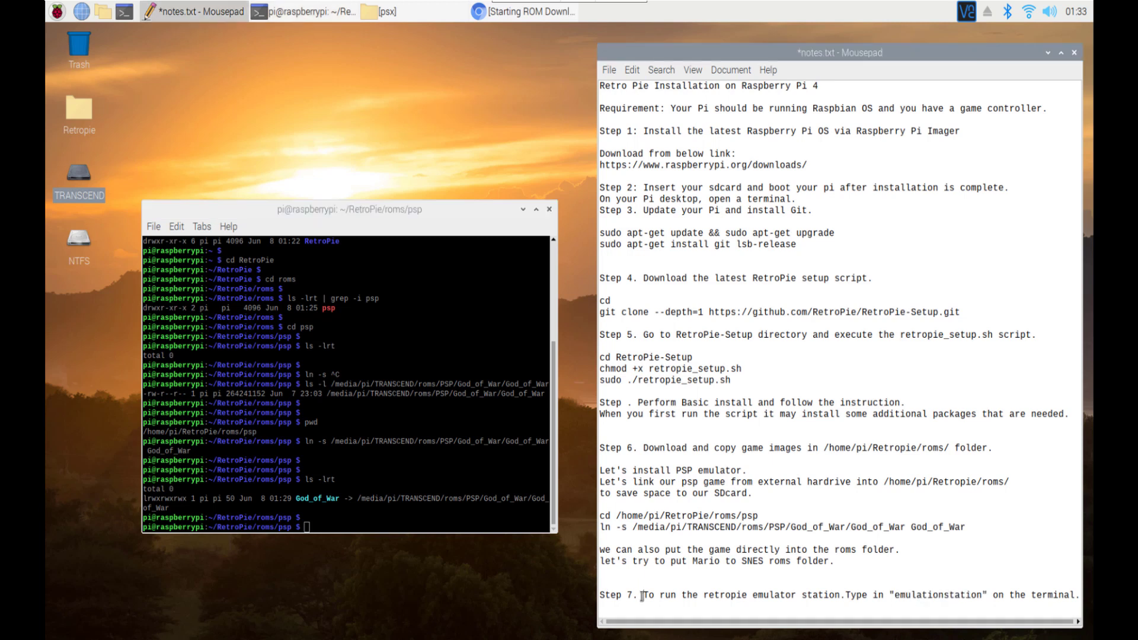
left_click(1078, 596)
key("Return")
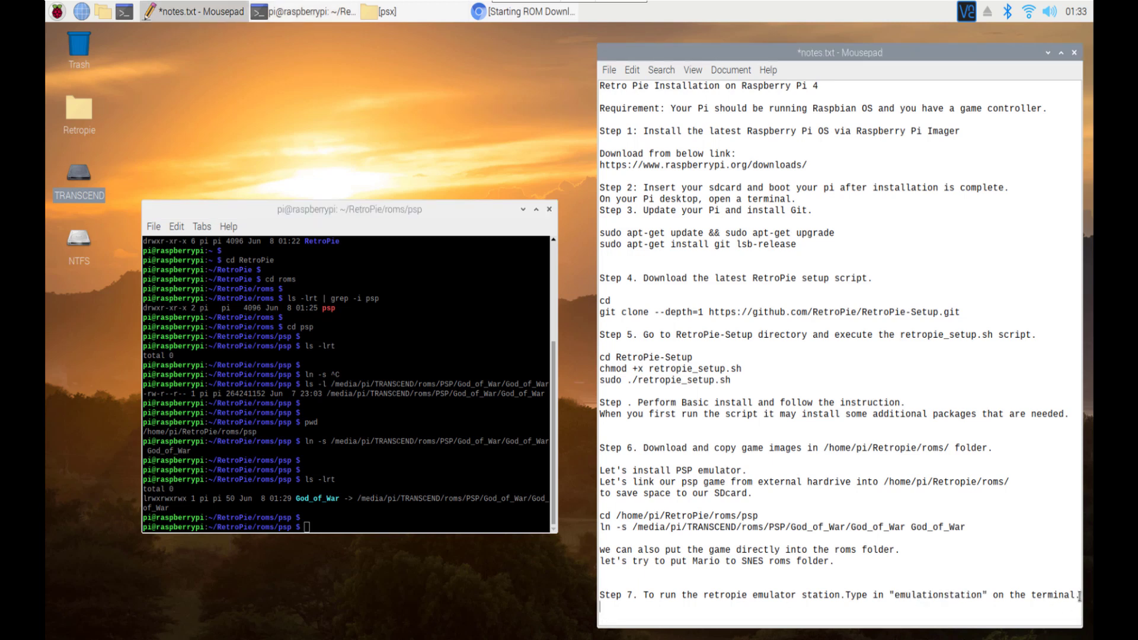